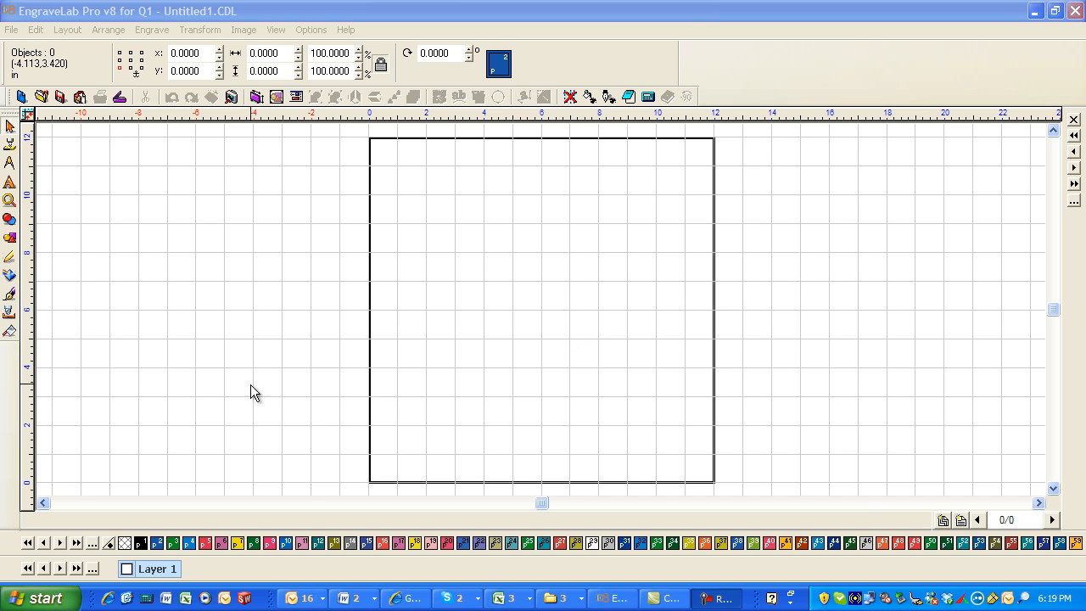
- Draw a rectangle across the plate and set its size to 40 in wide by 6 in high
click(10, 238)
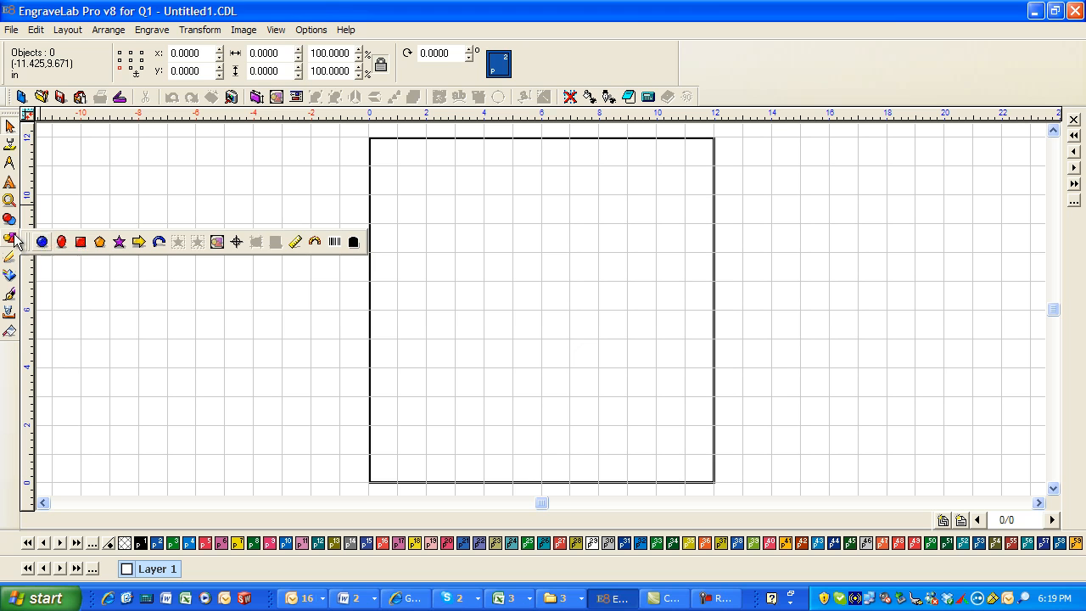
click(81, 242)
drag(235, 211, 1011, 369)
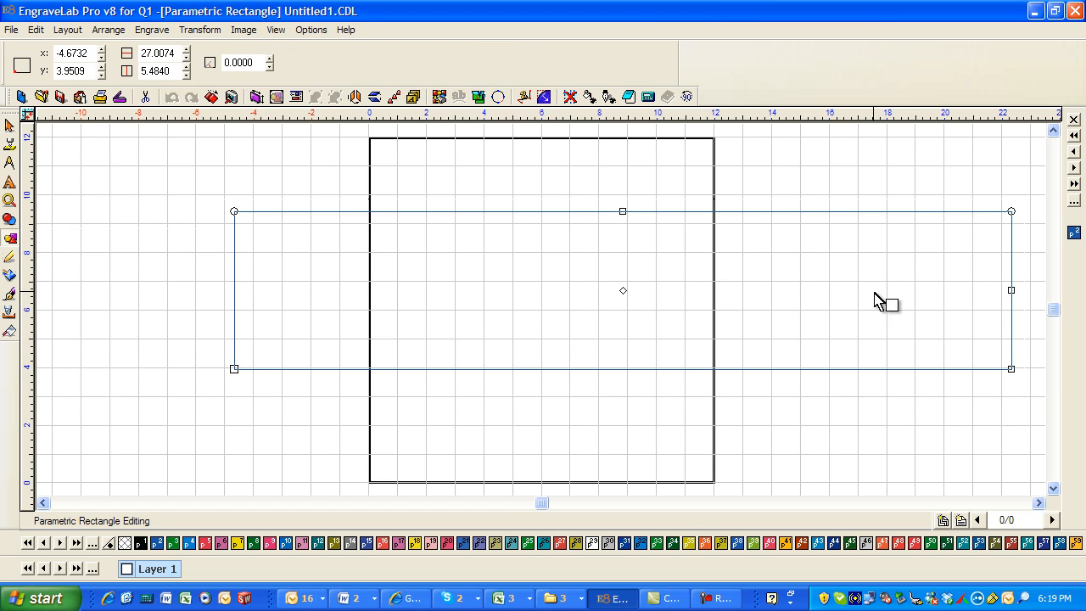
double_click(148, 54)
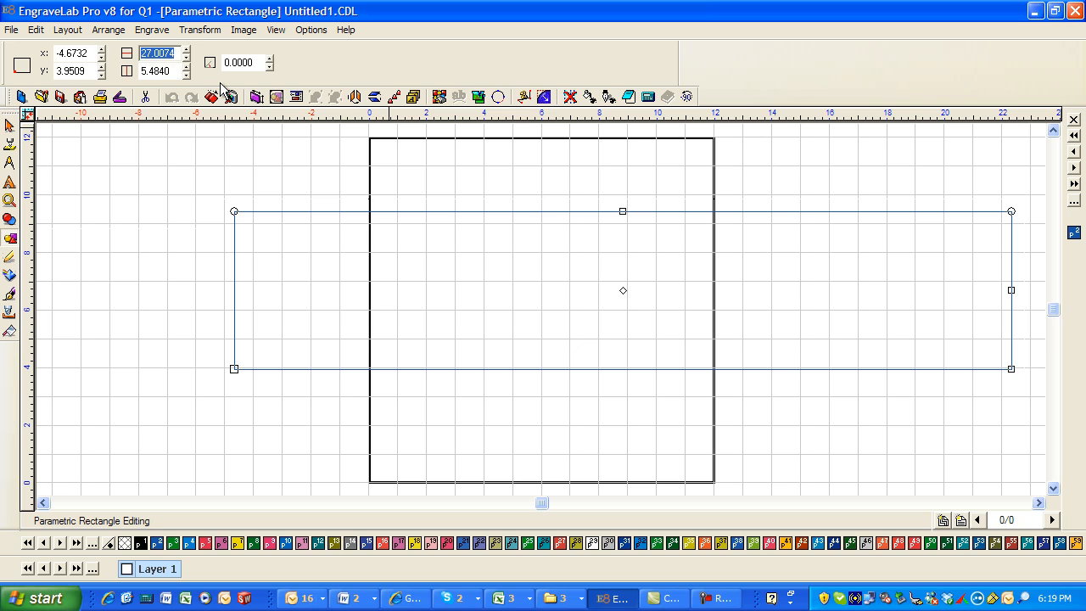
text(40)
double_click(160, 72)
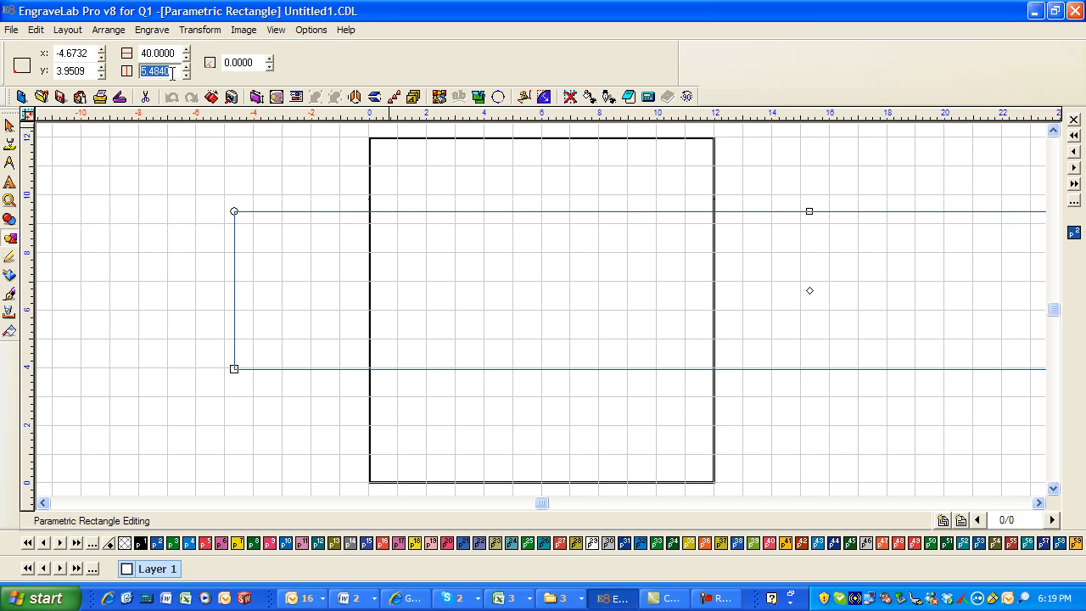
text(6)
key(Return)
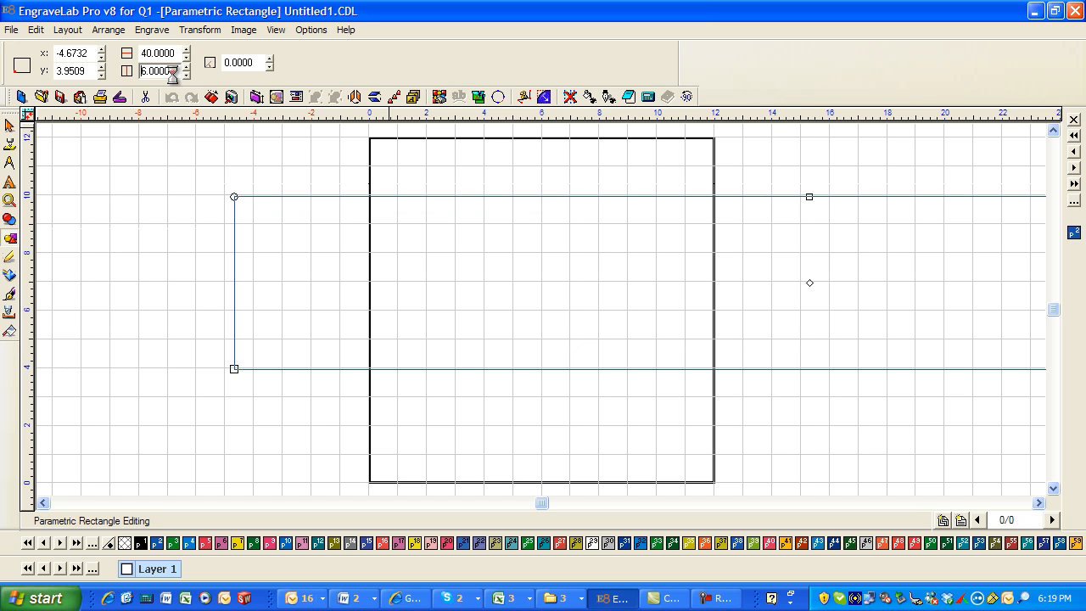
click(543, 263)
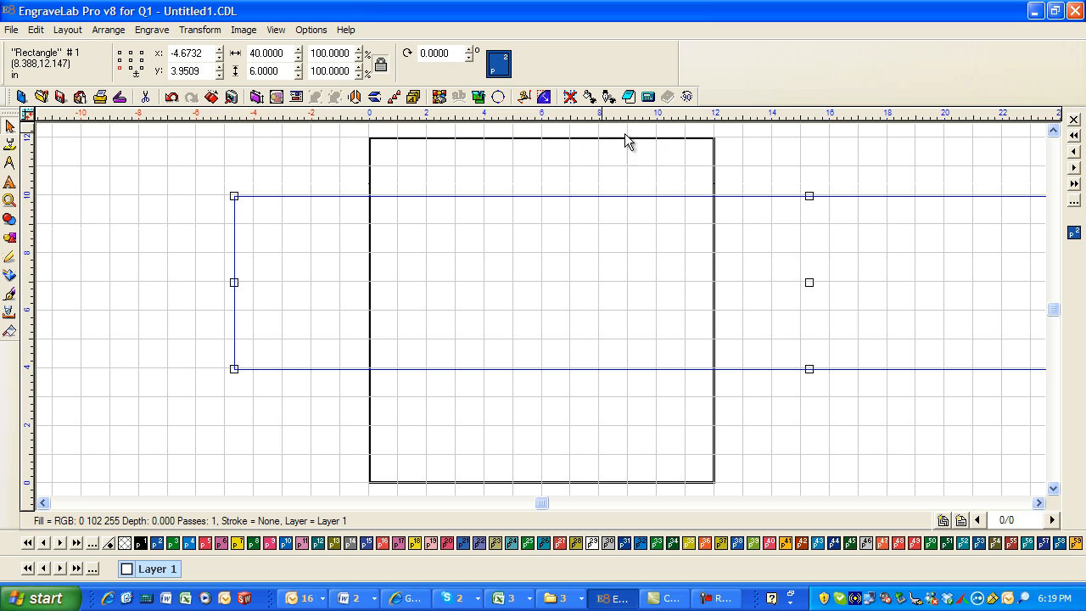
- Check the plate size settings and accept them as they are
click(68, 30)
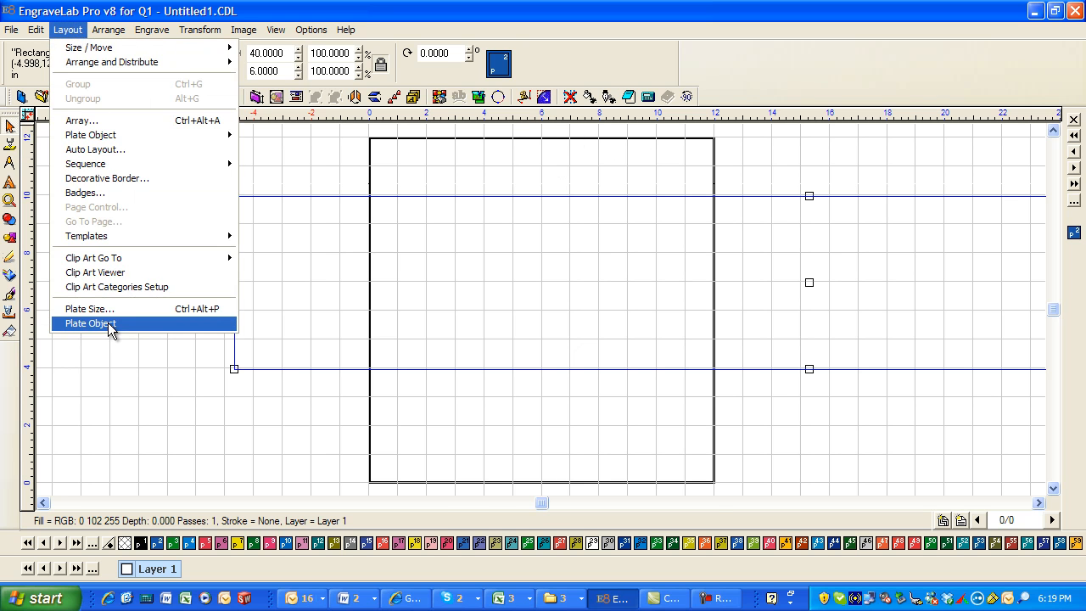
click(100, 309)
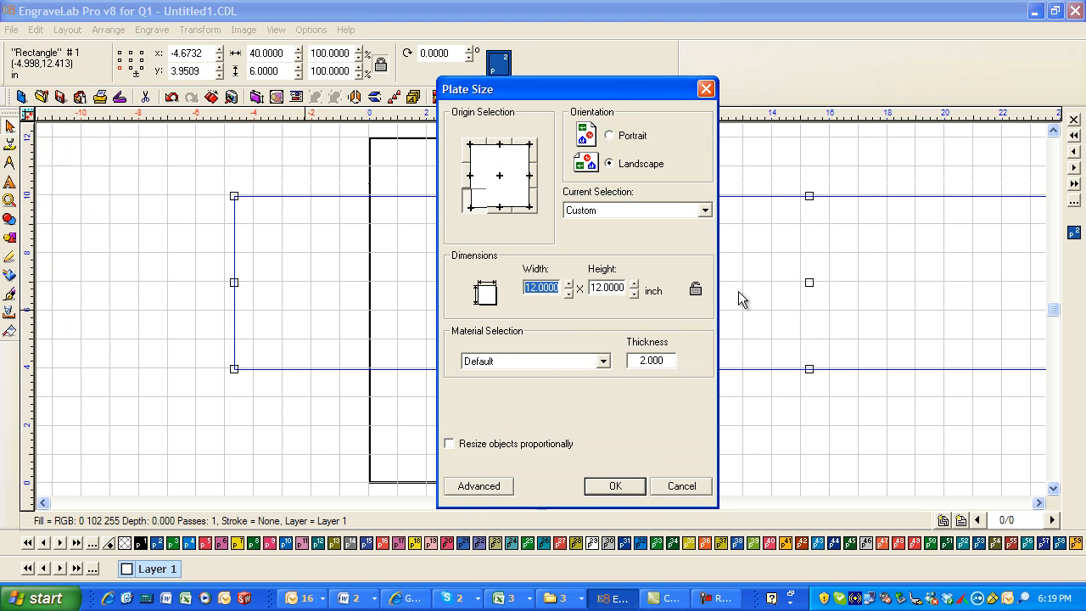
click(617, 489)
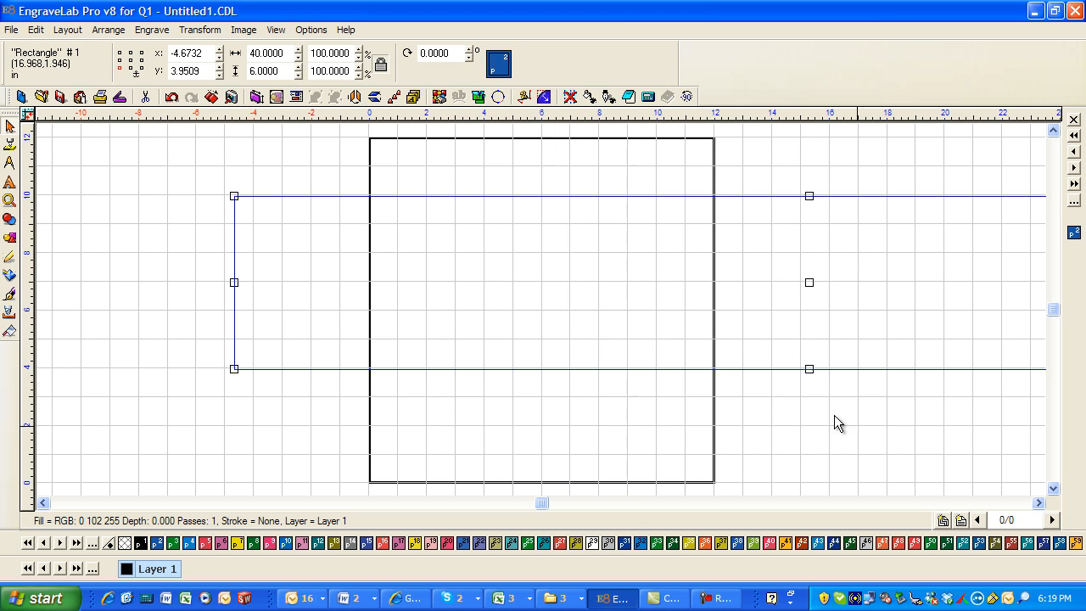
- Move the 40 by 6 in rectangle about 5.3 in to the left across the plate
click(809, 284)
drag(809, 286, 658, 292)
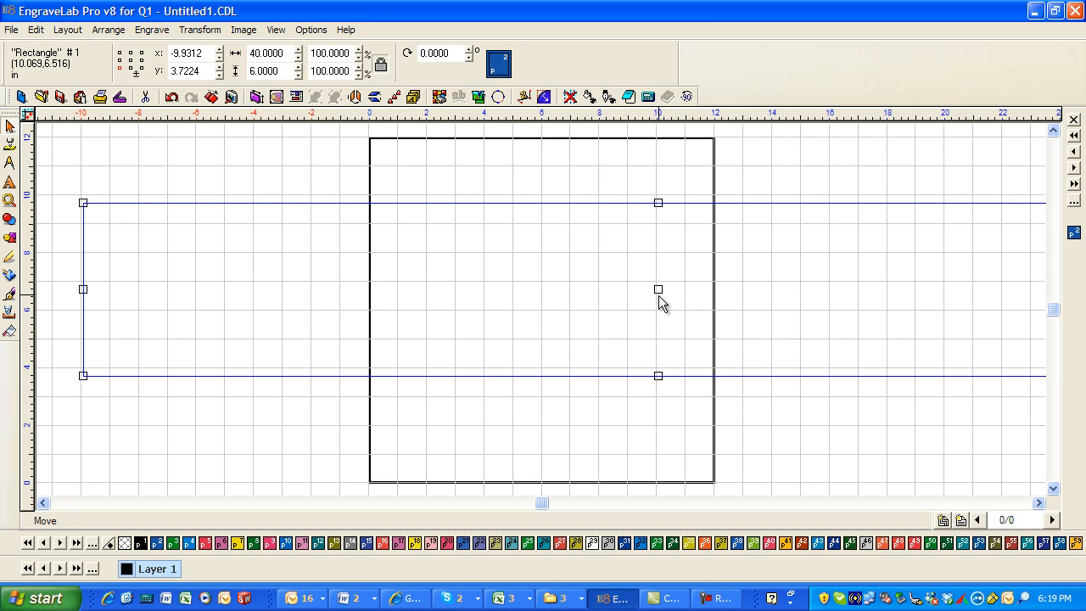
key(F4)
click(696, 428)
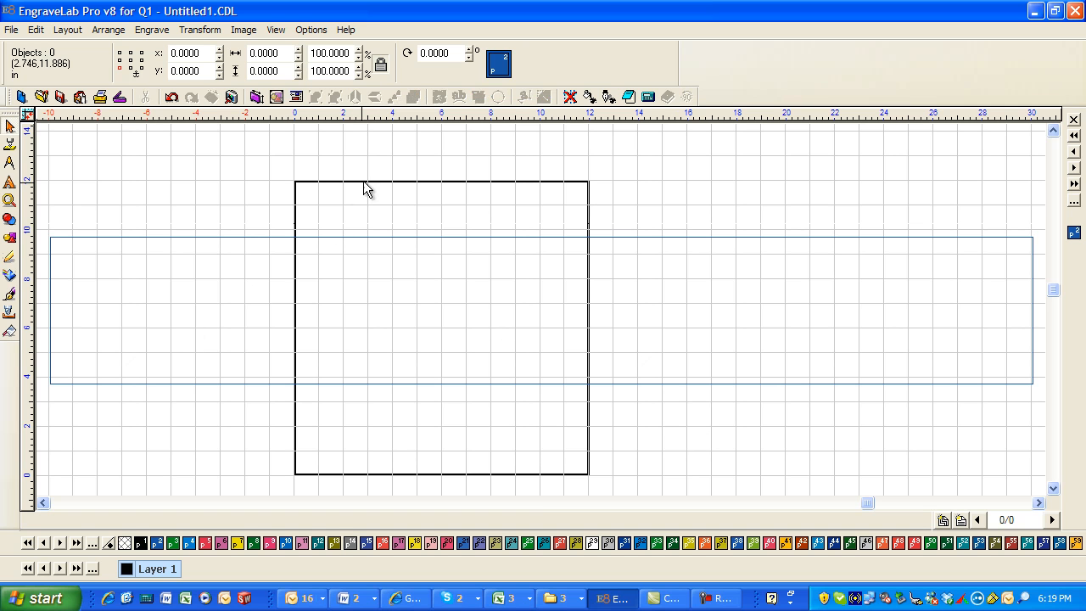
- Change the rectangle's colour to black, palette colour 1
click(216, 237)
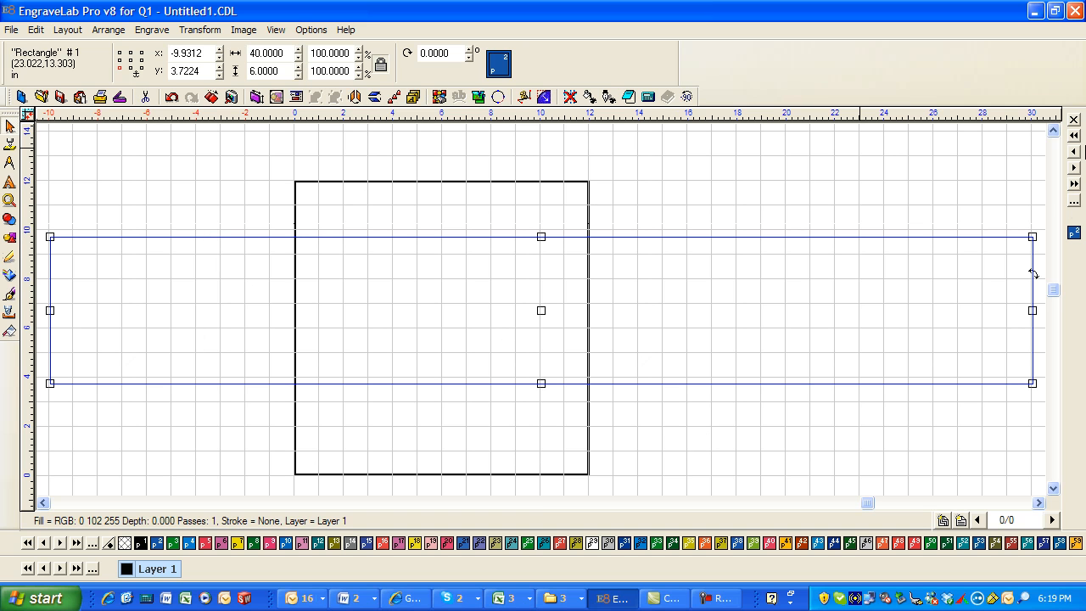
click(145, 541)
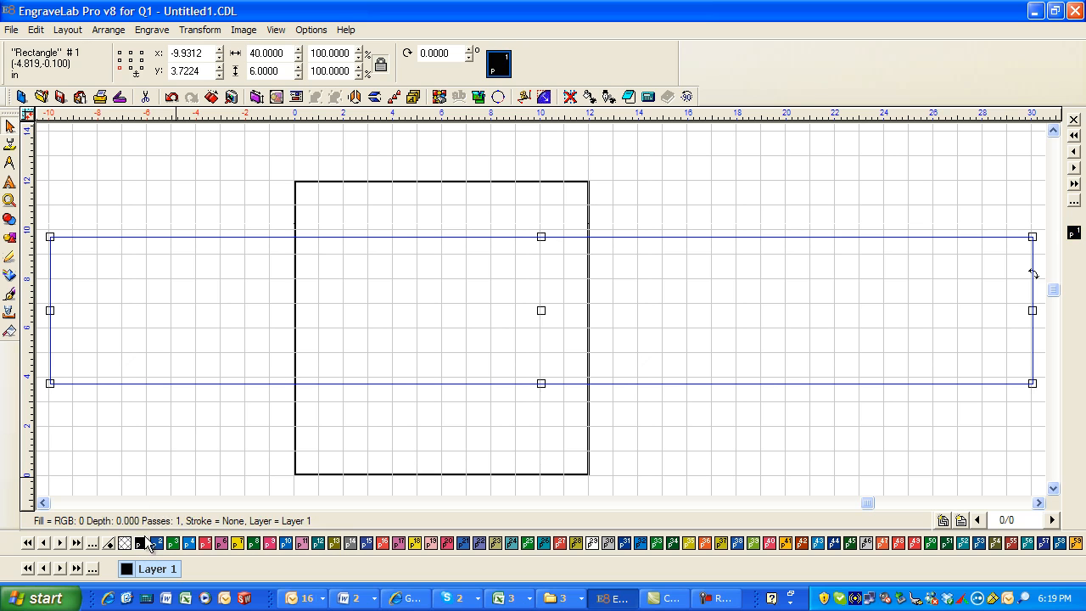
click(213, 366)
- Add the text "Quality One Engravers" in Q1E F14 Goudy Bold inside the rectangle and centre it on the plate
click(10, 181)
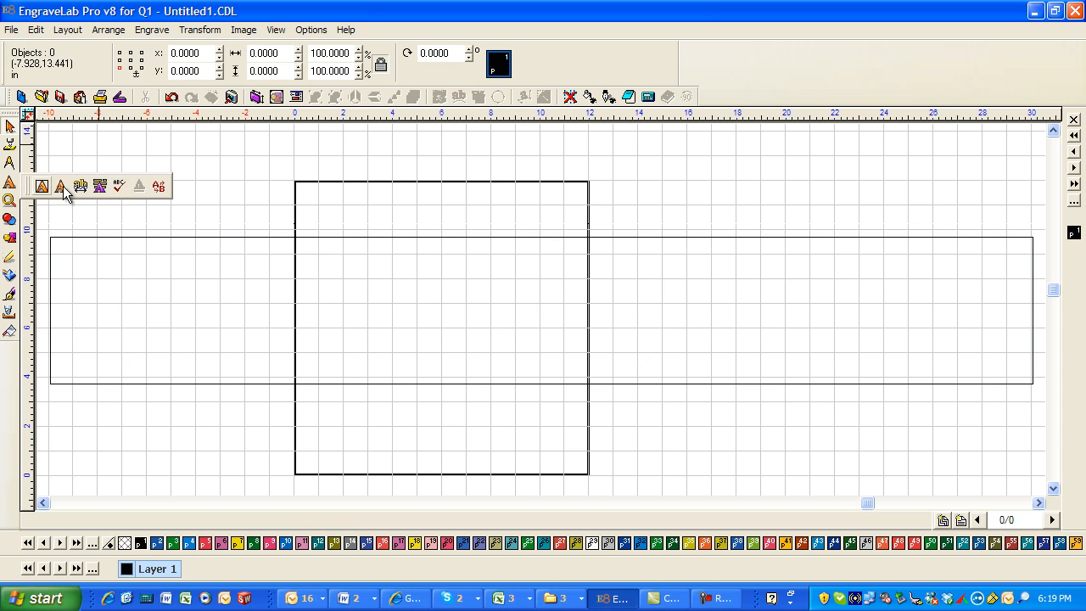
click(62, 186)
click(149, 297)
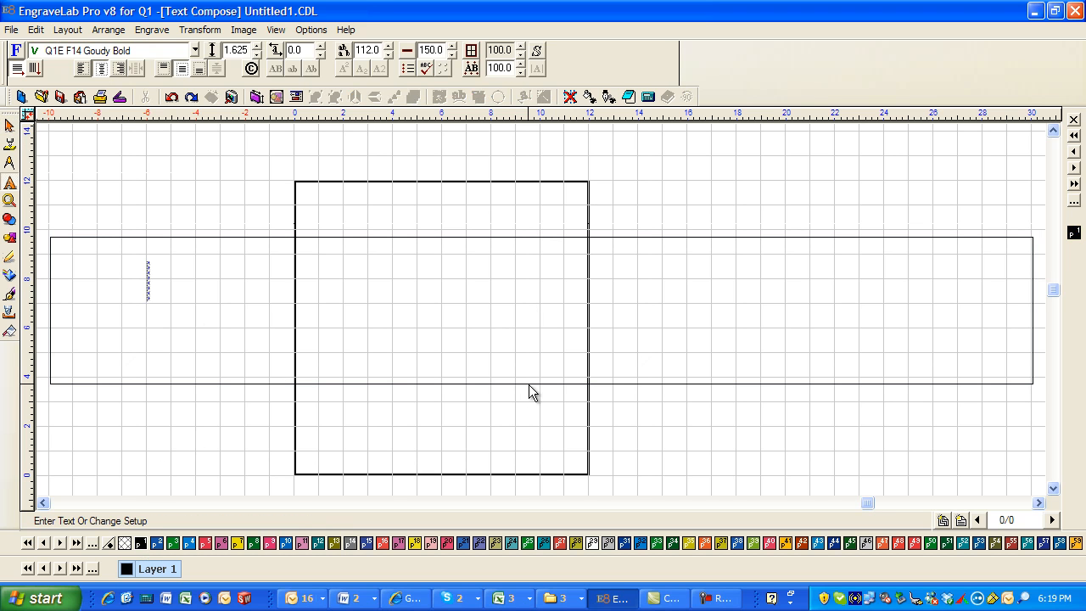
text(Qua)
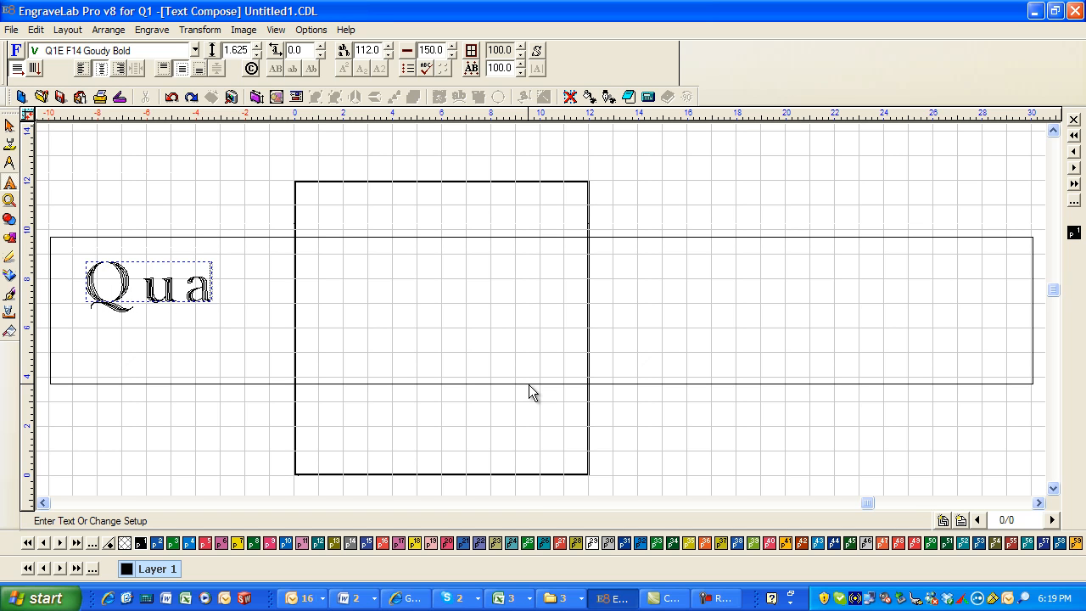
text(lity One )
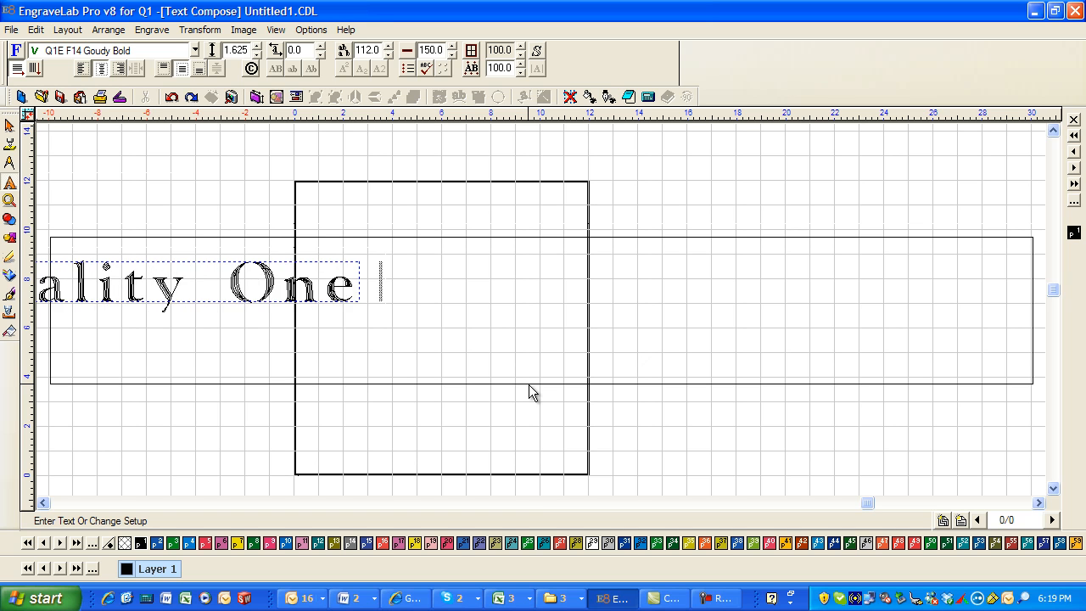
text(Engravers)
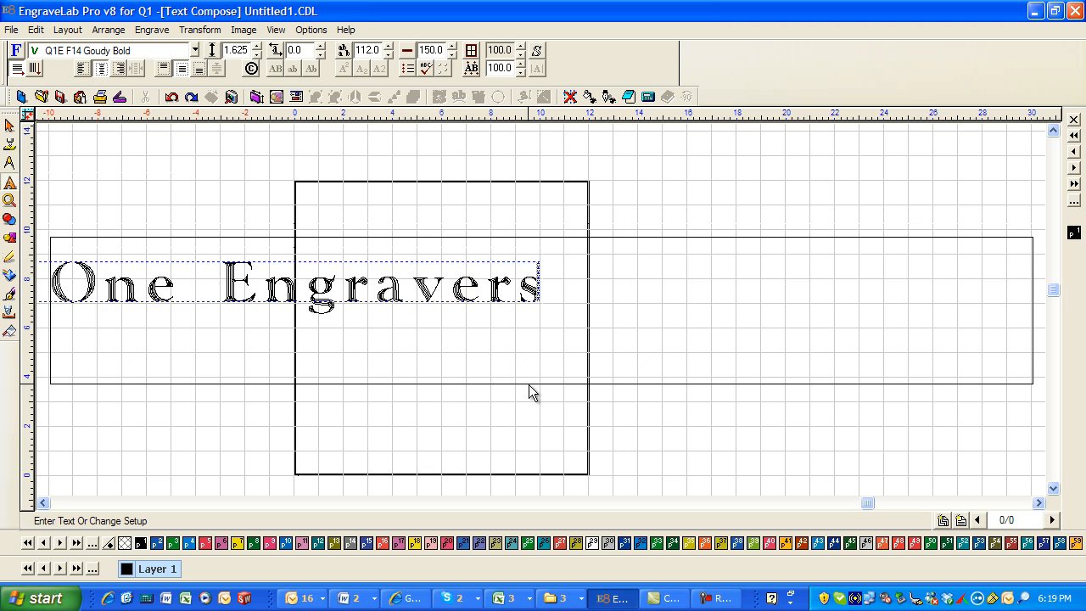
click(9, 124)
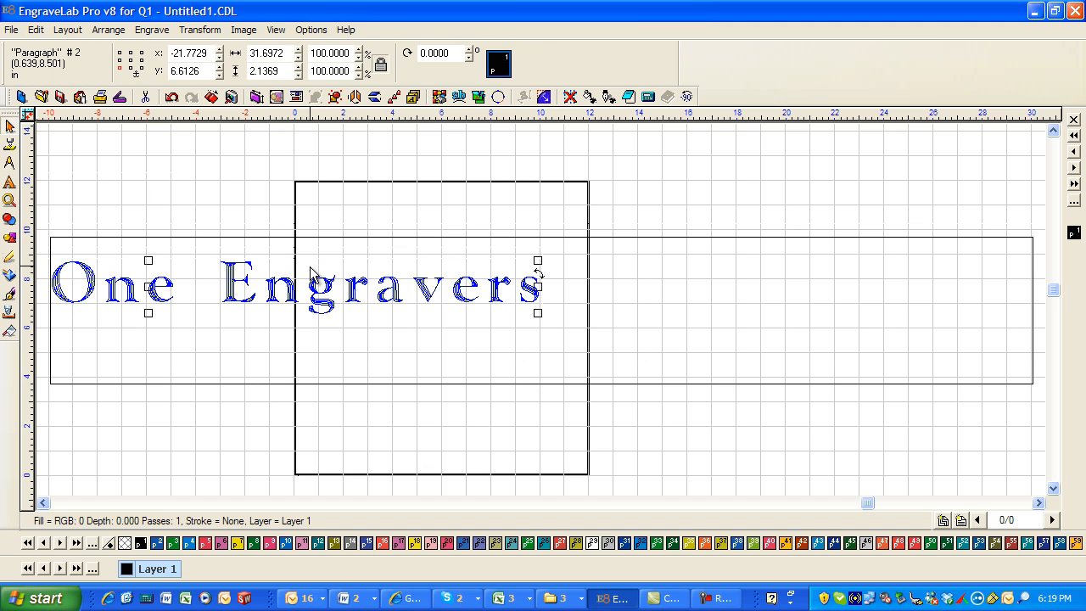
key(c)
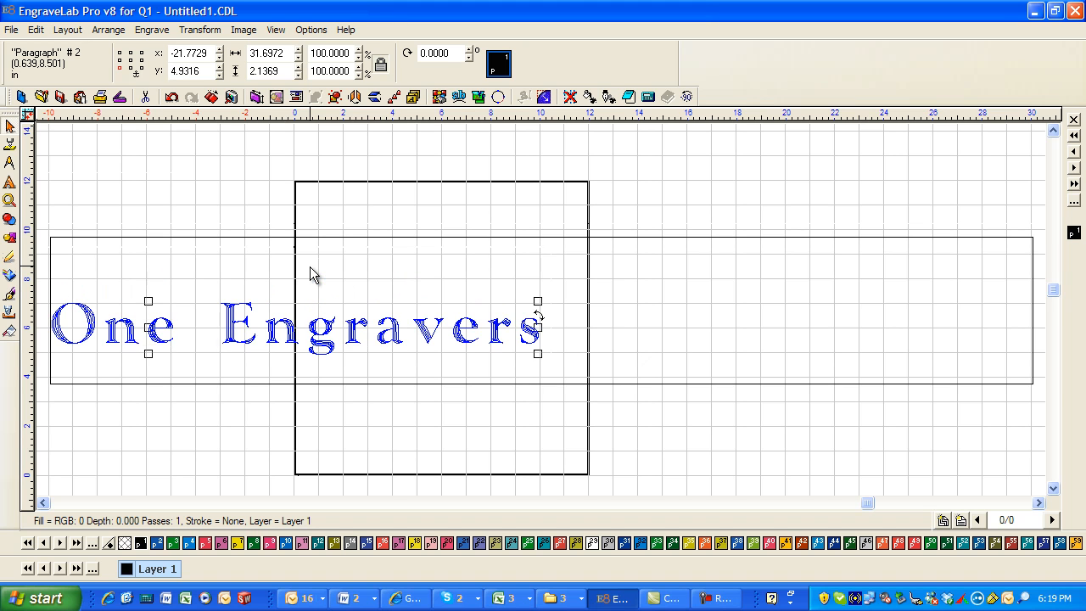
key(e)
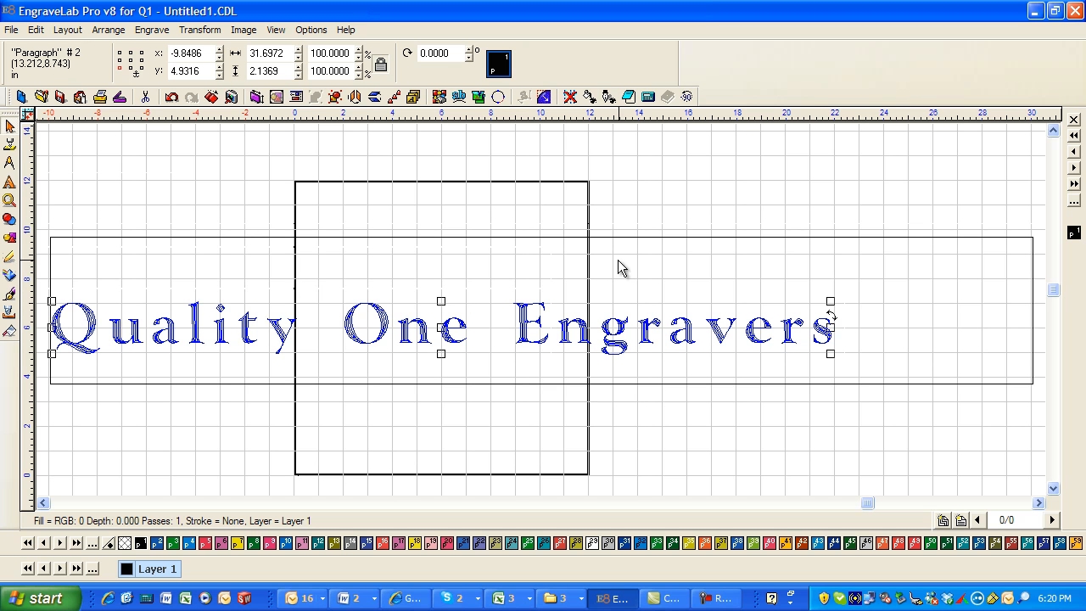
- Align the text and the rectangle with each other by their centres, both horizontally and vertically
click(643, 252)
click(645, 239)
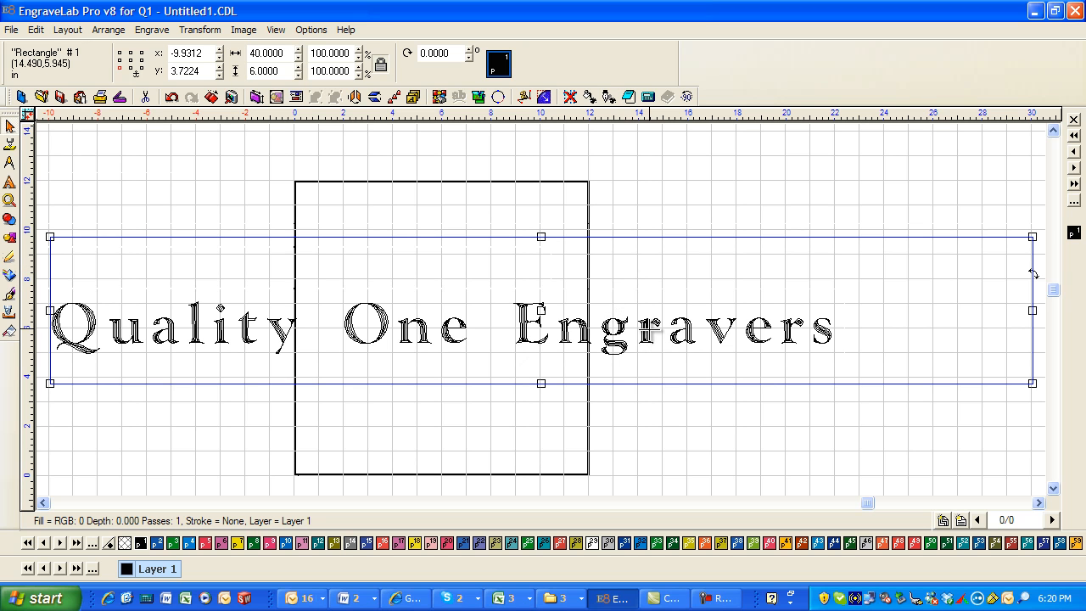
click(655, 329)
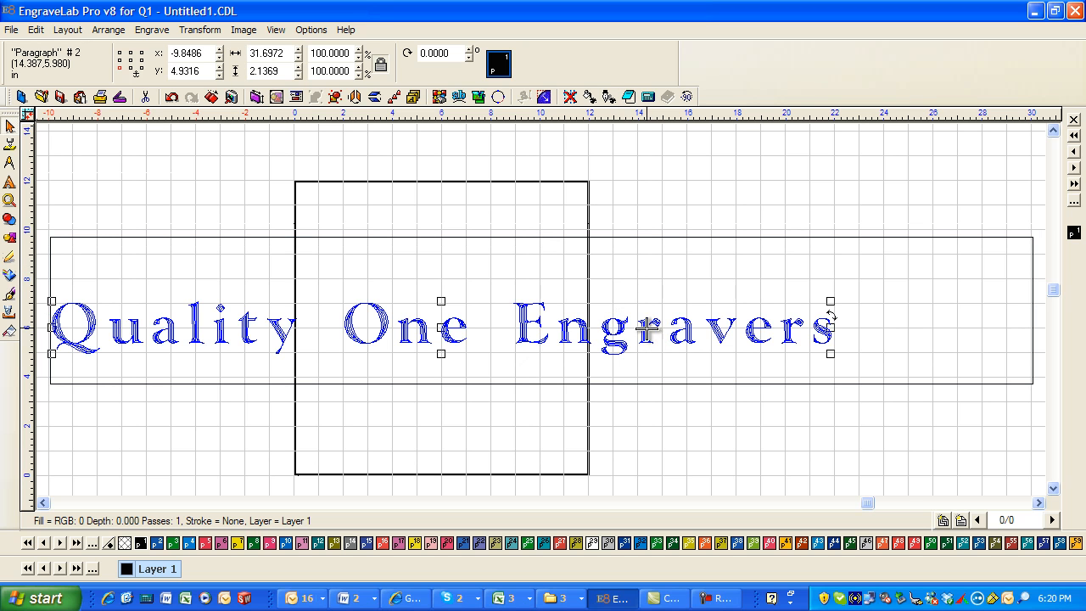
shift+click(734, 238)
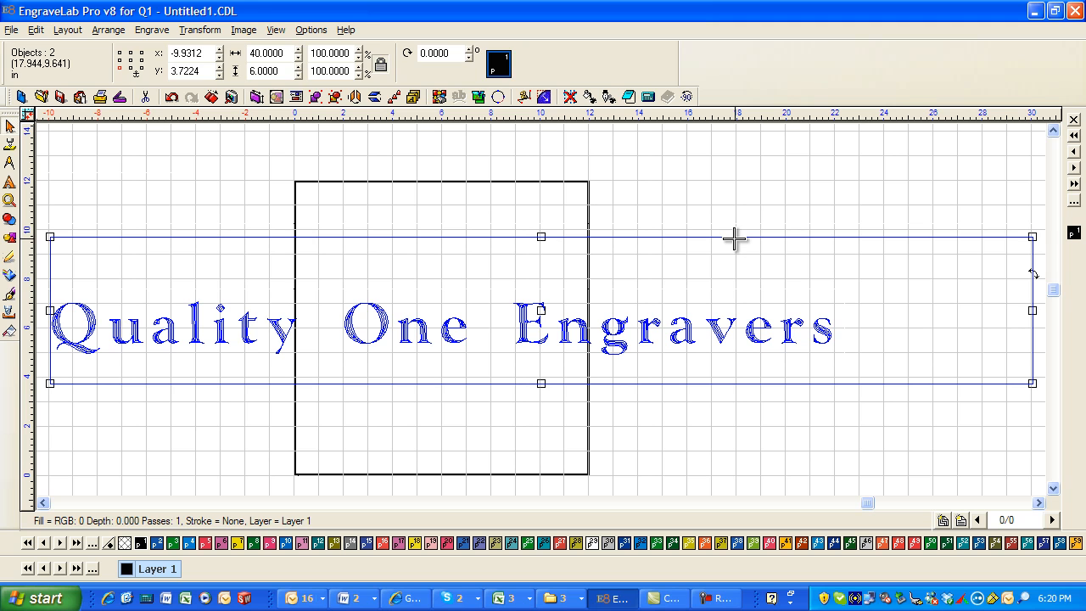
key(ctrl+a)
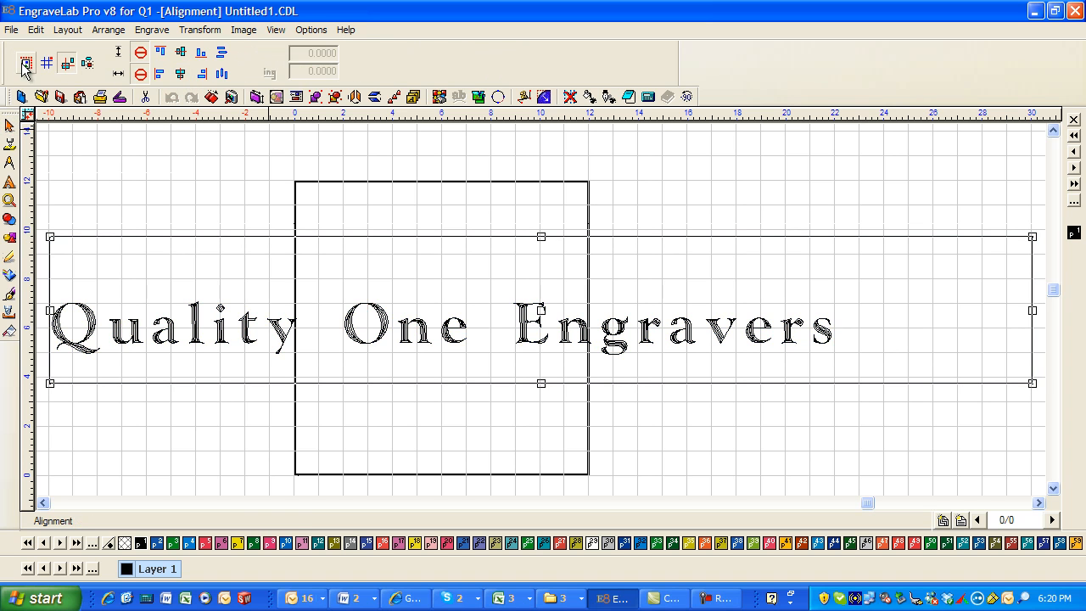
click(181, 51)
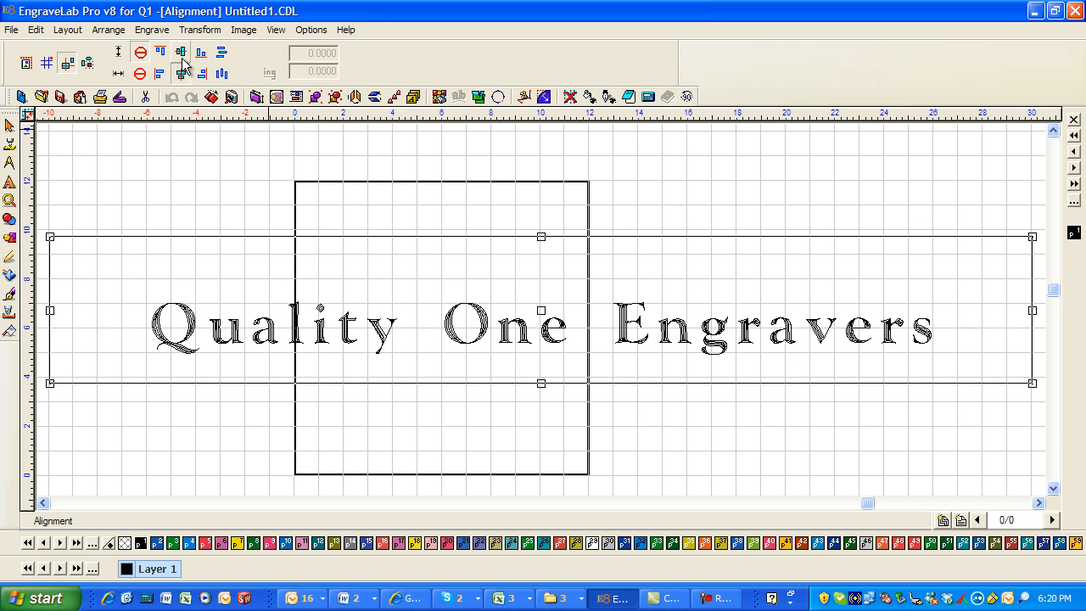
click(180, 73)
click(720, 202)
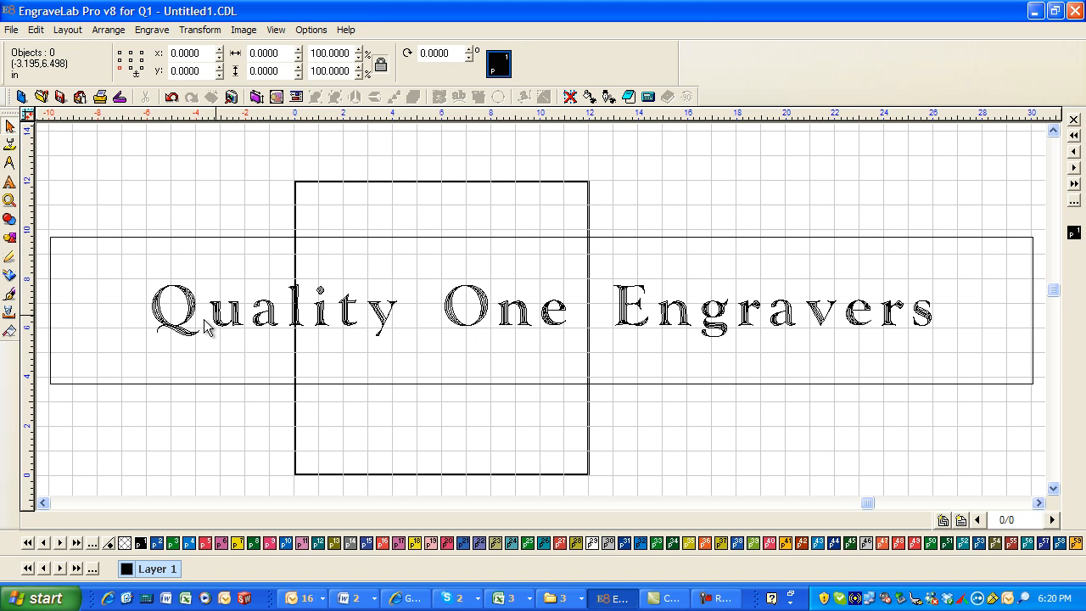
- Set the height of the whole "Quality One Engravers" text to 1.750 in and centre it again in the rectangle
click(168, 326)
double_click(168, 327)
drag(168, 327, 960, 298)
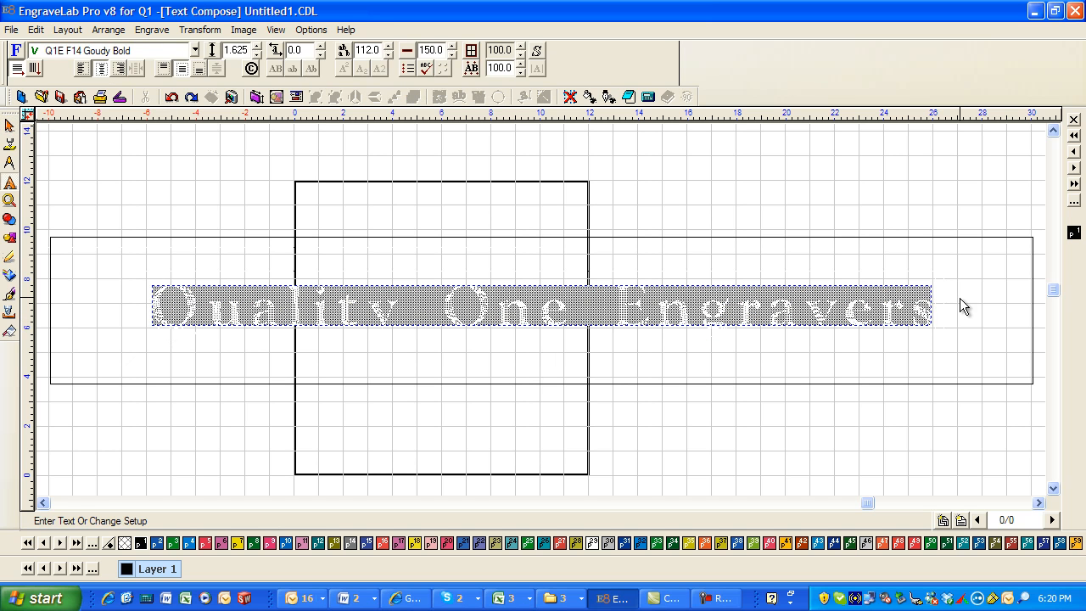
click(258, 48)
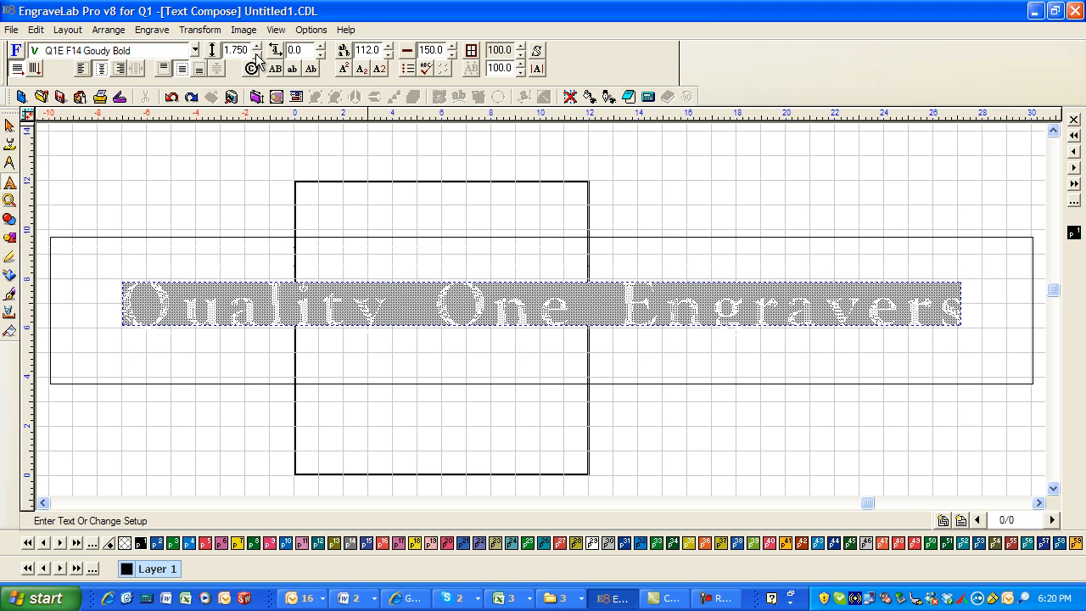
click(210, 154)
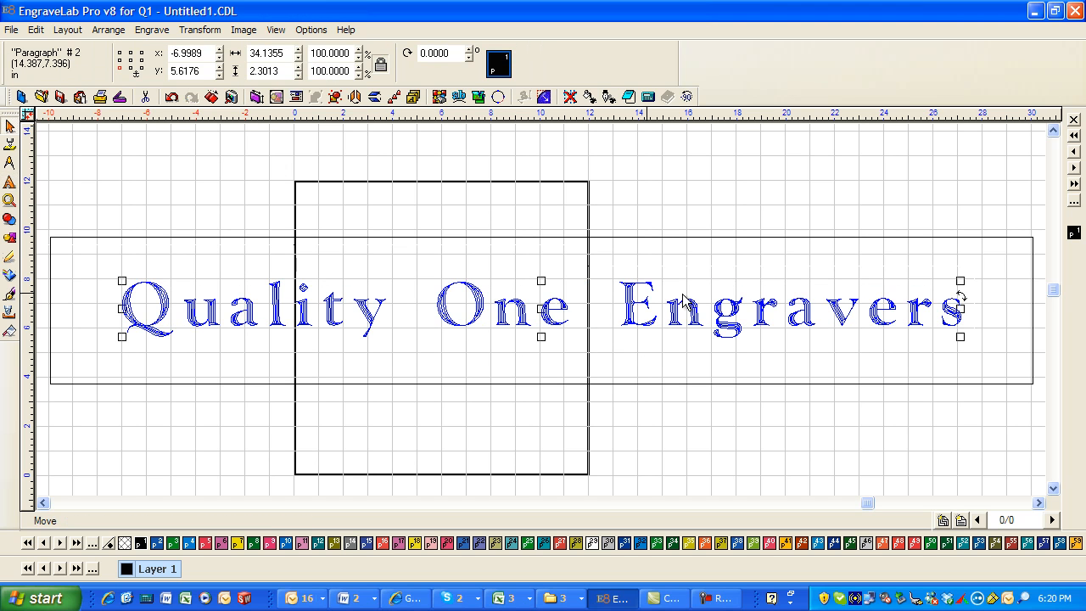
shift+click(660, 238)
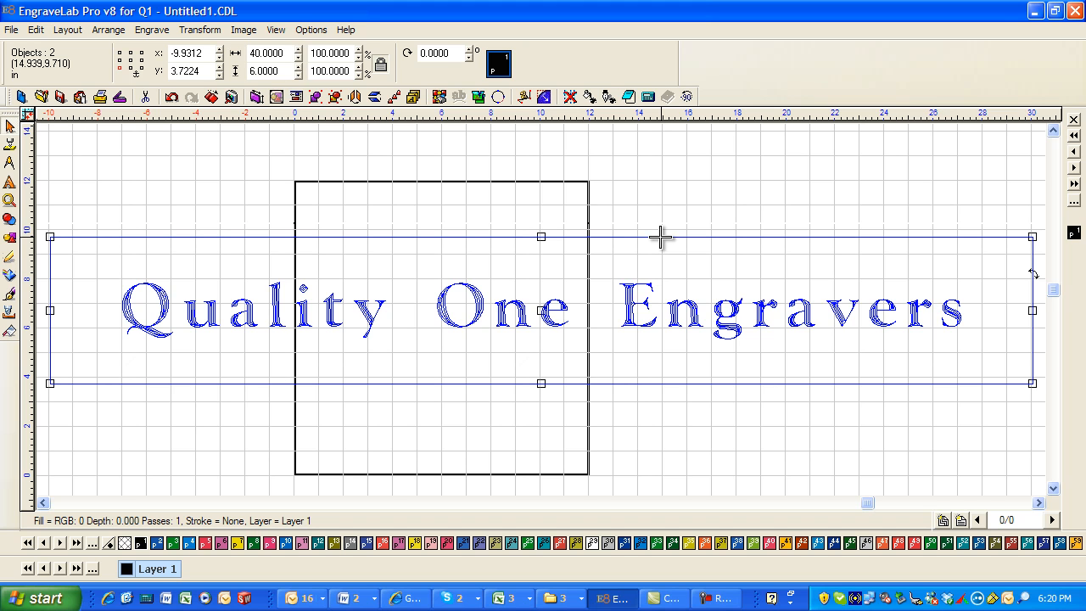
click(711, 198)
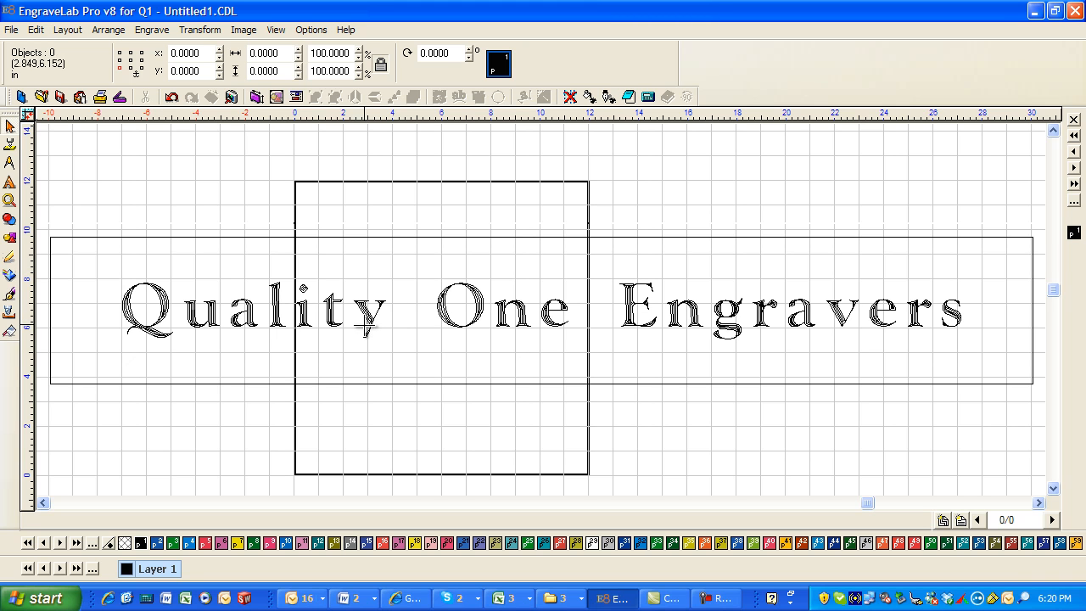
- Tighten the gap between the words "Quality" and "One" with Text On-Screen Kerning
click(370, 322)
click(10, 181)
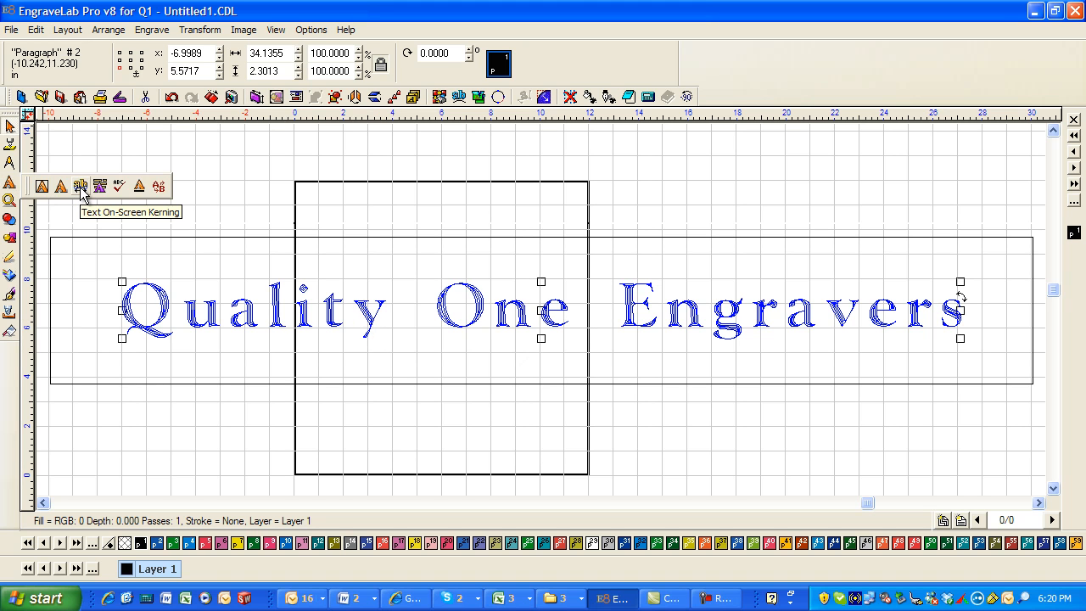
click(80, 187)
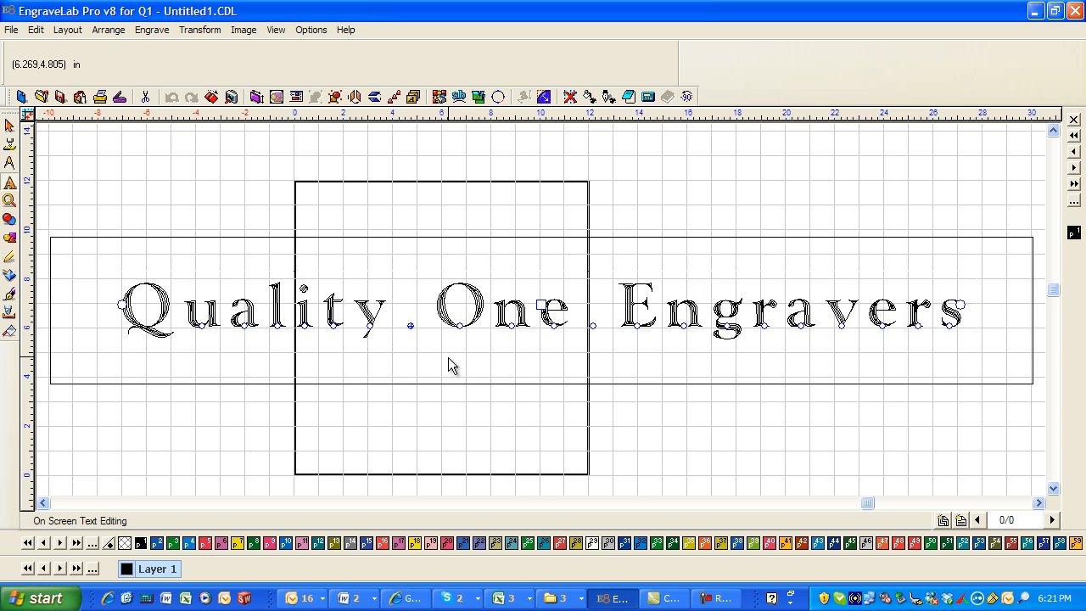
key(Left)
key(Left)
key(Left)
key(Left)
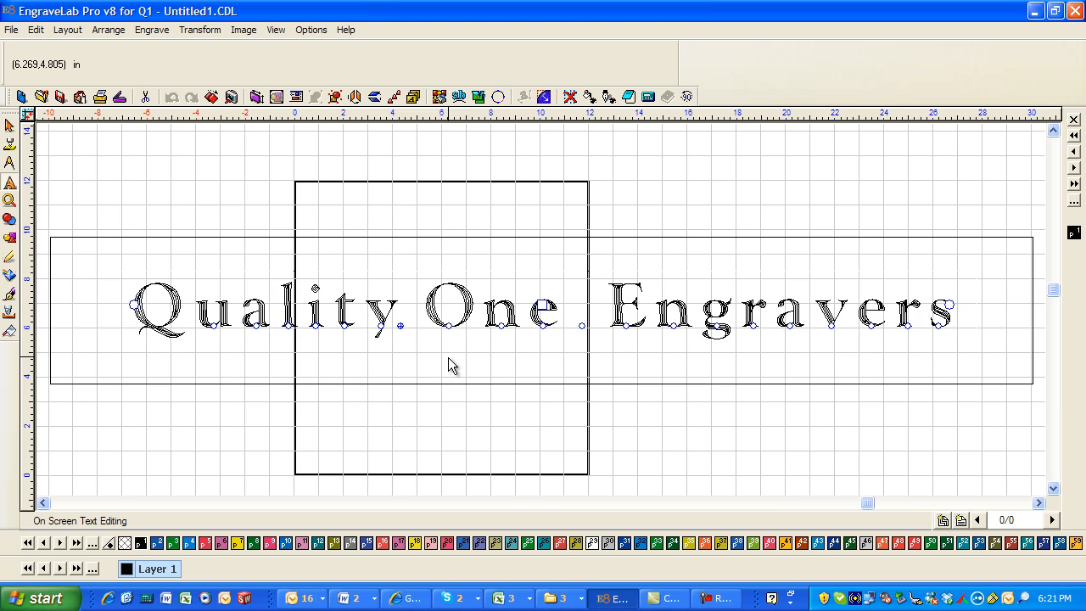
- Tighten the gap between the words "One" and "Engravers" and finish the on-screen kerning
key(Left)
key(Left)
key(Left)
key(Left)
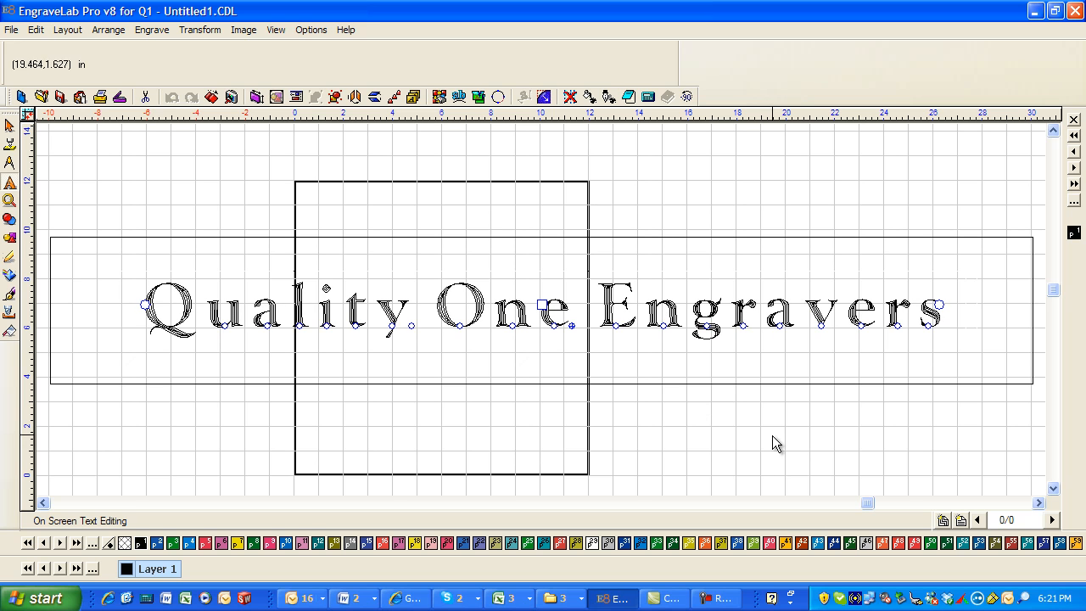
key(Escape)
key(Escape)
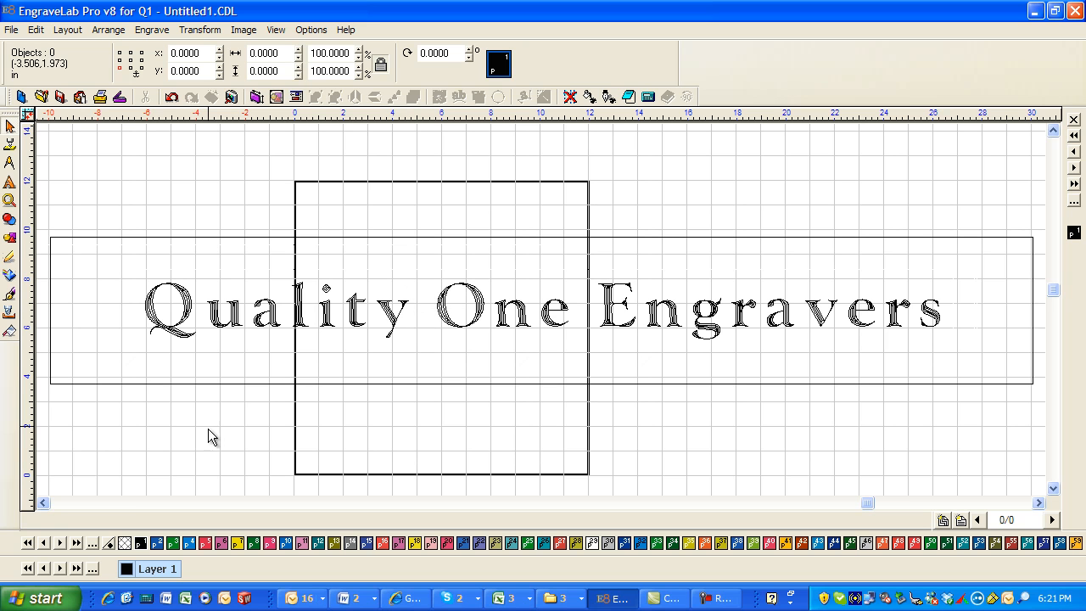
drag(97, 210, 1006, 469)
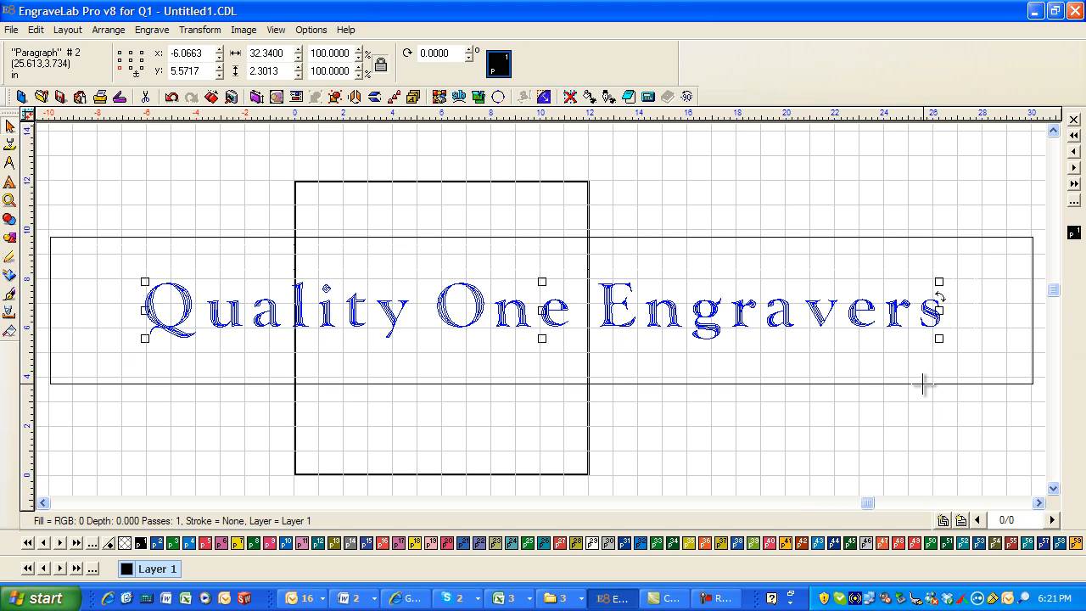
shift+click(836, 237)
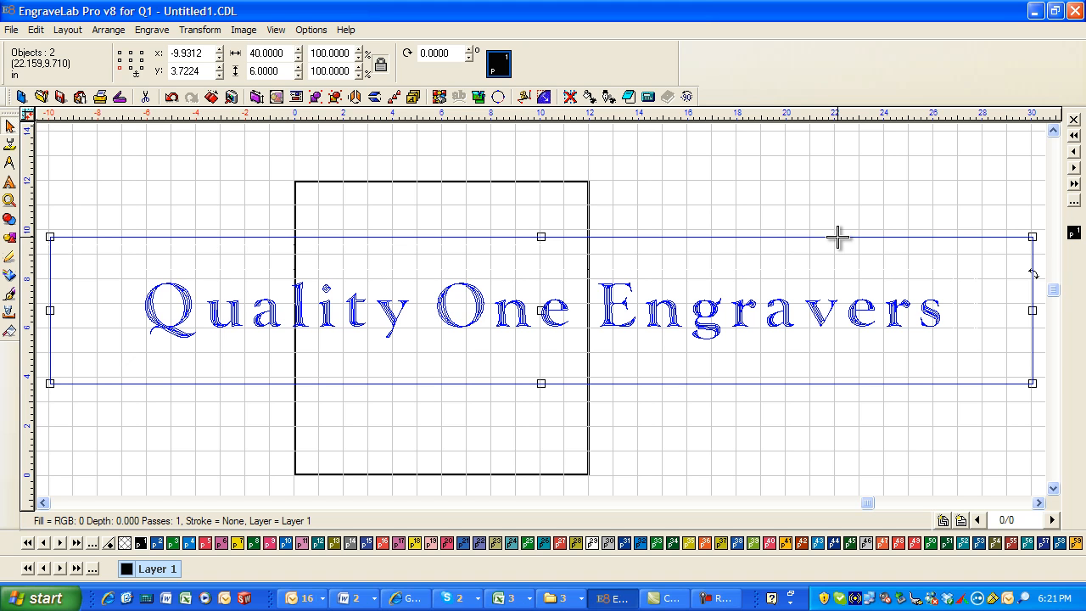
click(811, 211)
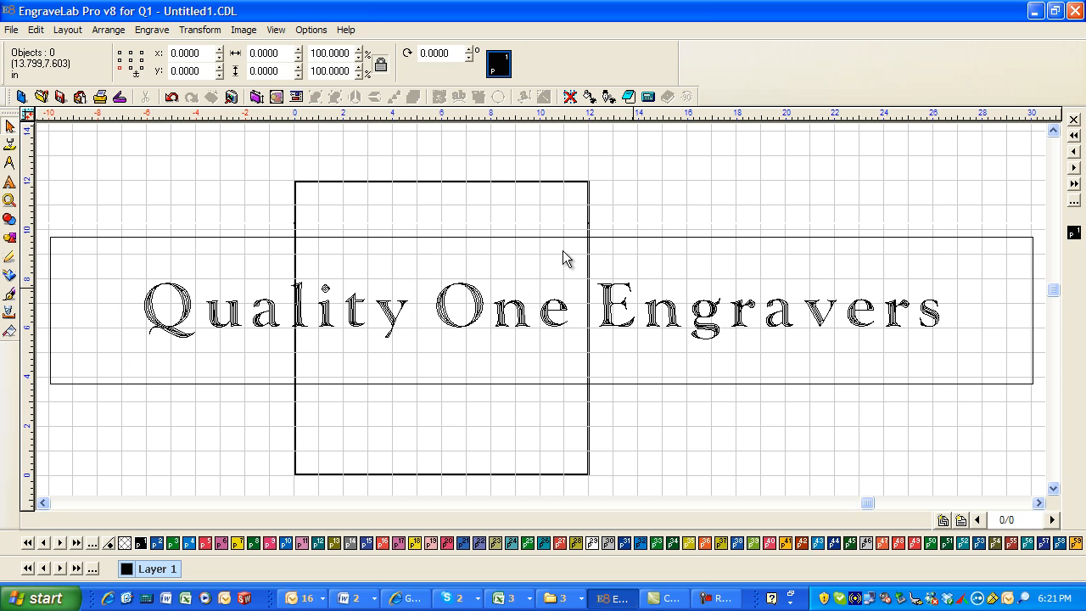
- Draw a rectangle about 9.26 in high around the word "Quality" and set its width to 12 in
click(12, 239)
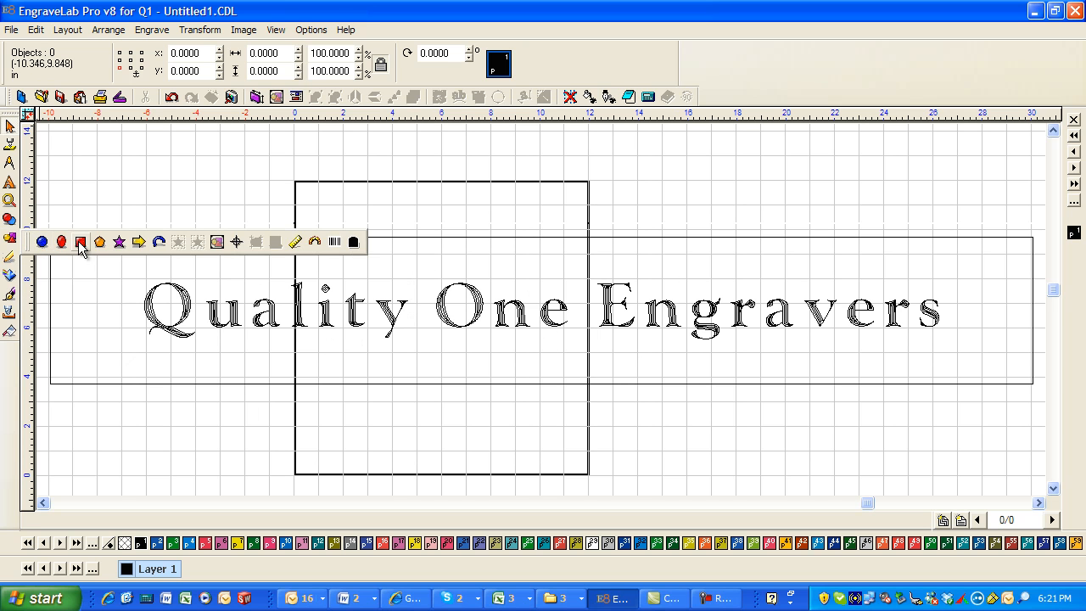
click(79, 244)
drag(124, 195, 477, 422)
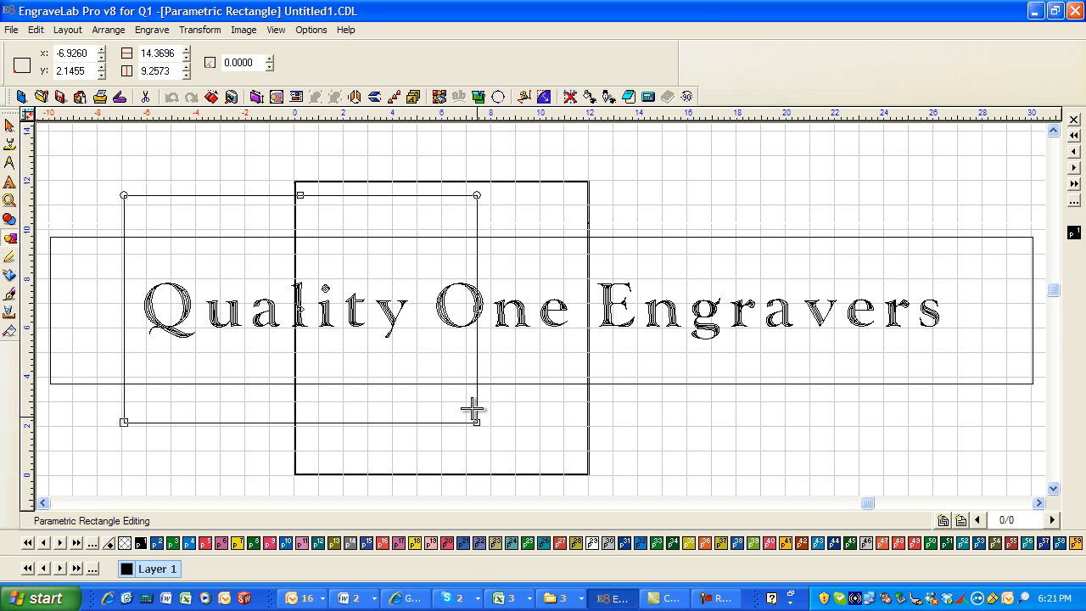
click(143, 53)
double_click(159, 53)
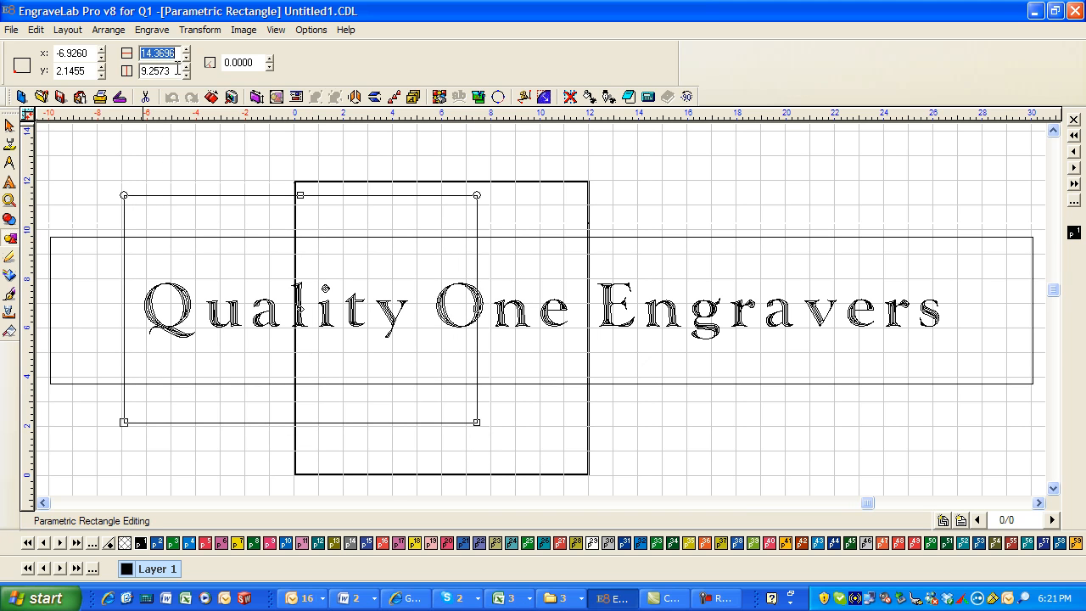
text(12)
key(Return)
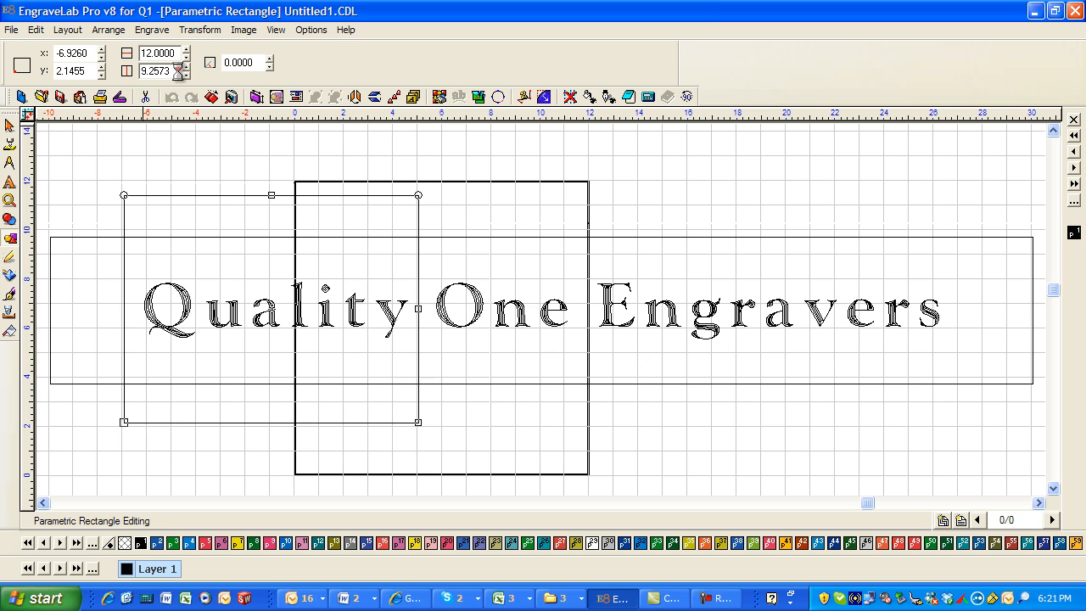
click(10, 128)
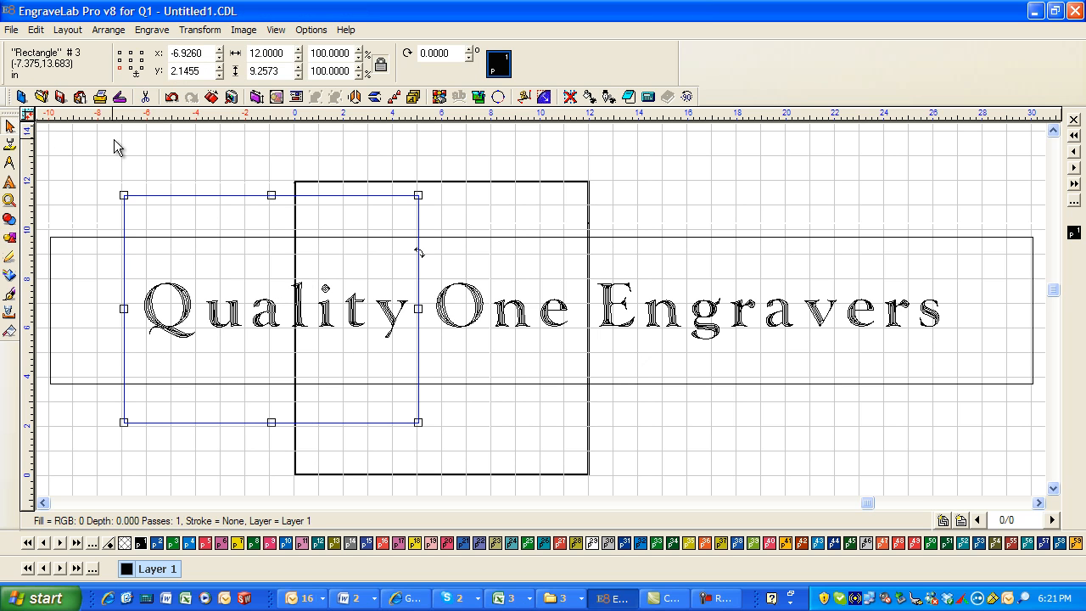
click(286, 231)
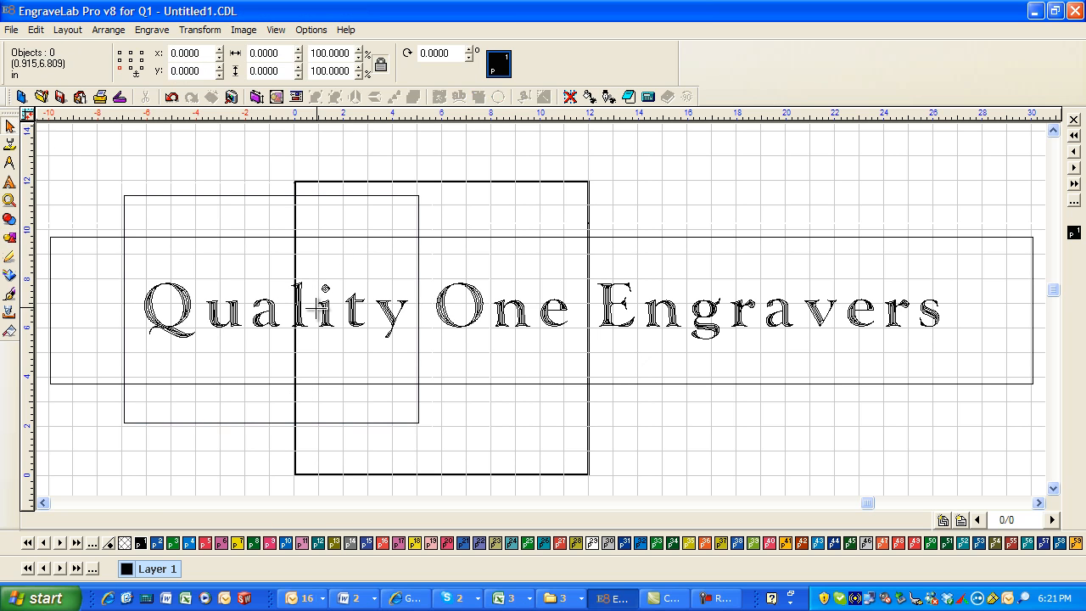
- Reduce the 12 in wide rectangle's height freehand to about 7.46 in, bringing in both its upper and lower edges
click(355, 196)
drag(271, 196, 271, 223)
drag(271, 421, 271, 406)
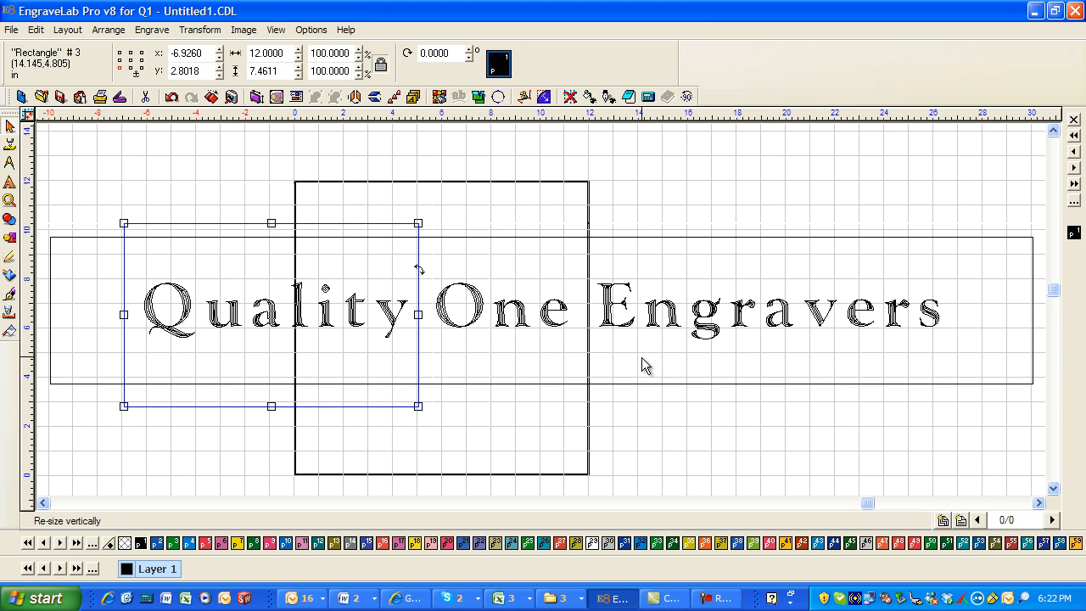
click(223, 478)
click(236, 407)
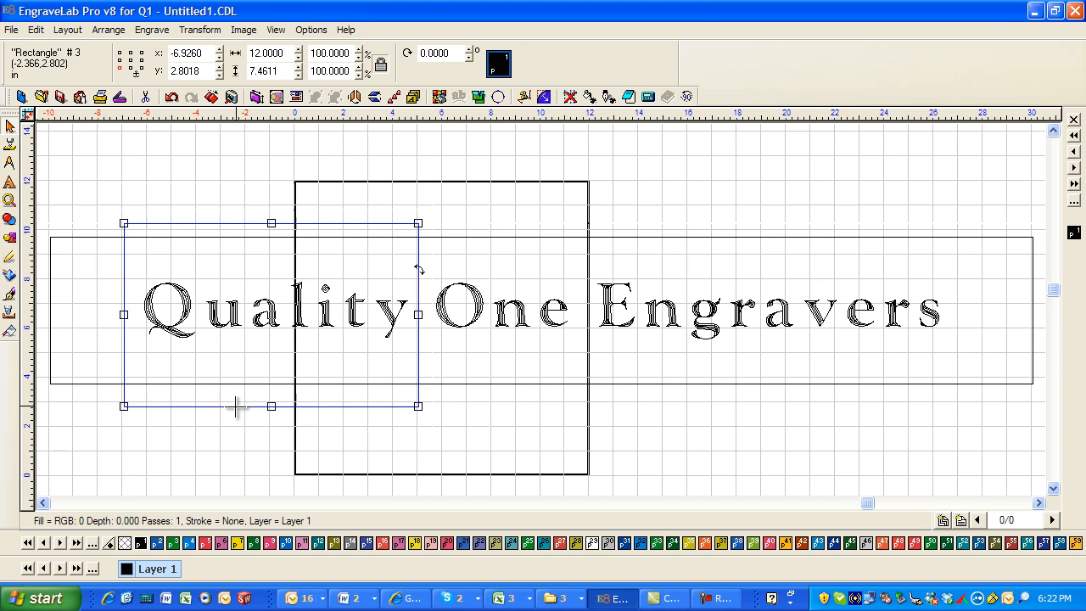
- Move the 12 in wide rectangle slightly so the middle of its left edge sits at about X -7.09, Y 6.26 in
click(266, 56)
mouse_move(272, 315)
mouse_down()
mouse_move(393, 300)
mouse_move(310, 356)
mouse_move(266, 324)
mouse_up()
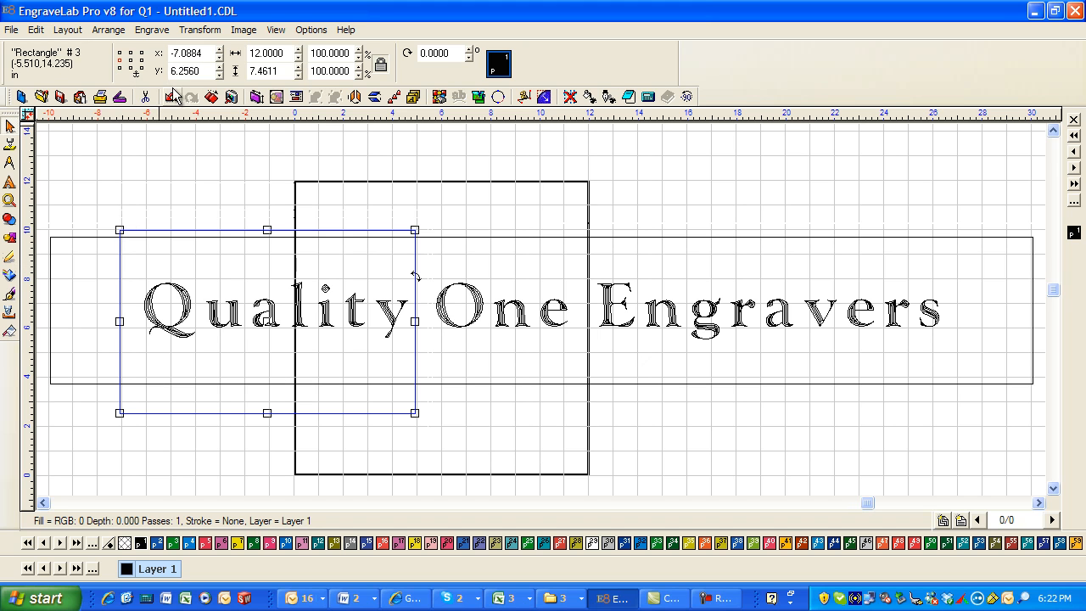
double_click(186, 52)
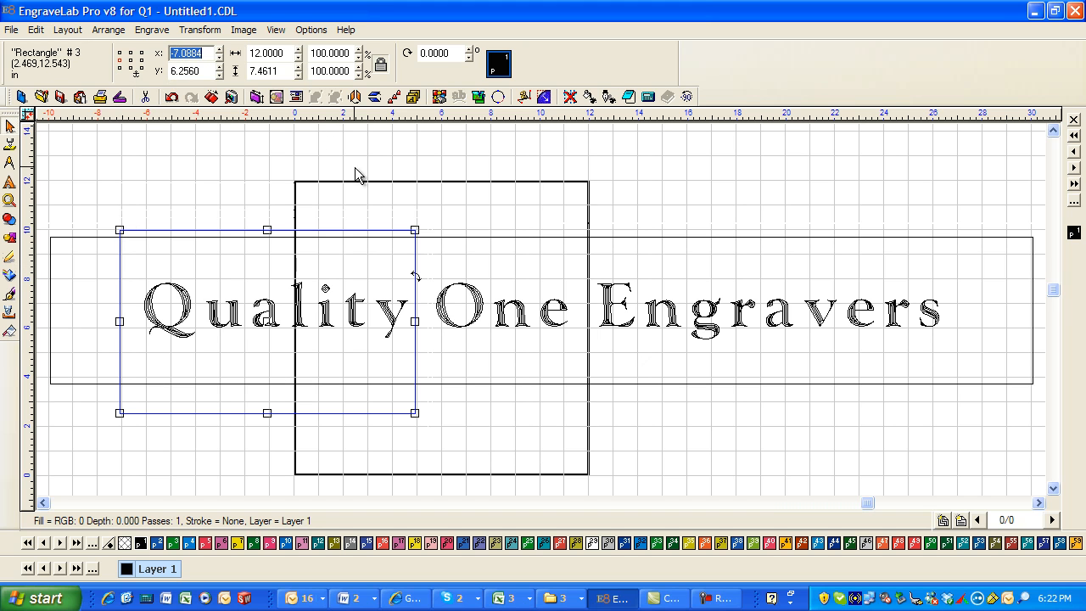
- Shift the text and both rectangles together so the left edge of the whole layout is at X -10 in
click(71, 236)
drag(79, 197, 975, 501)
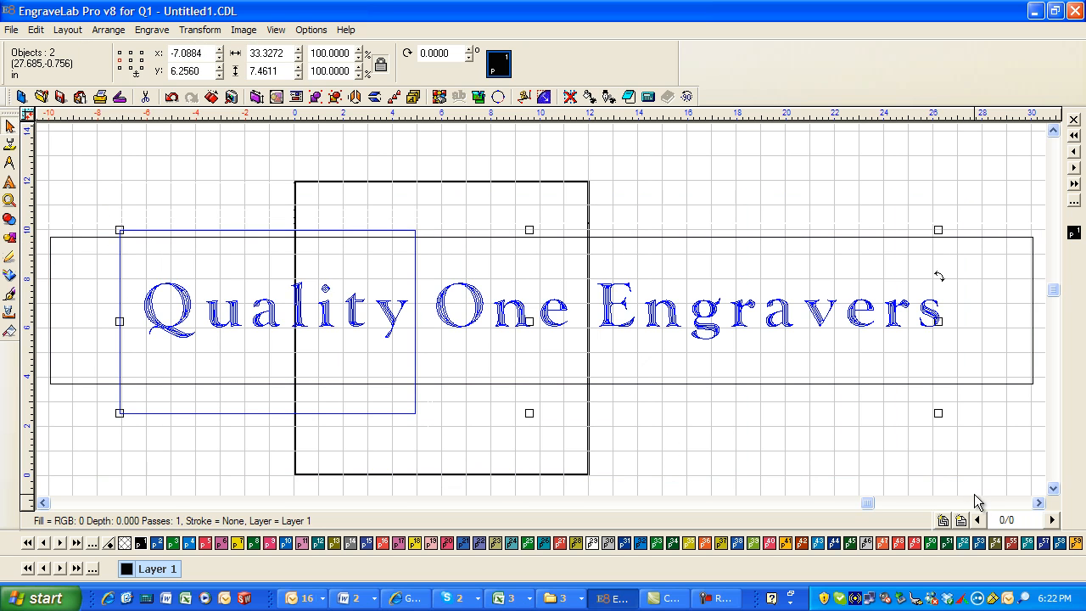
drag(45, 222, 1071, 467)
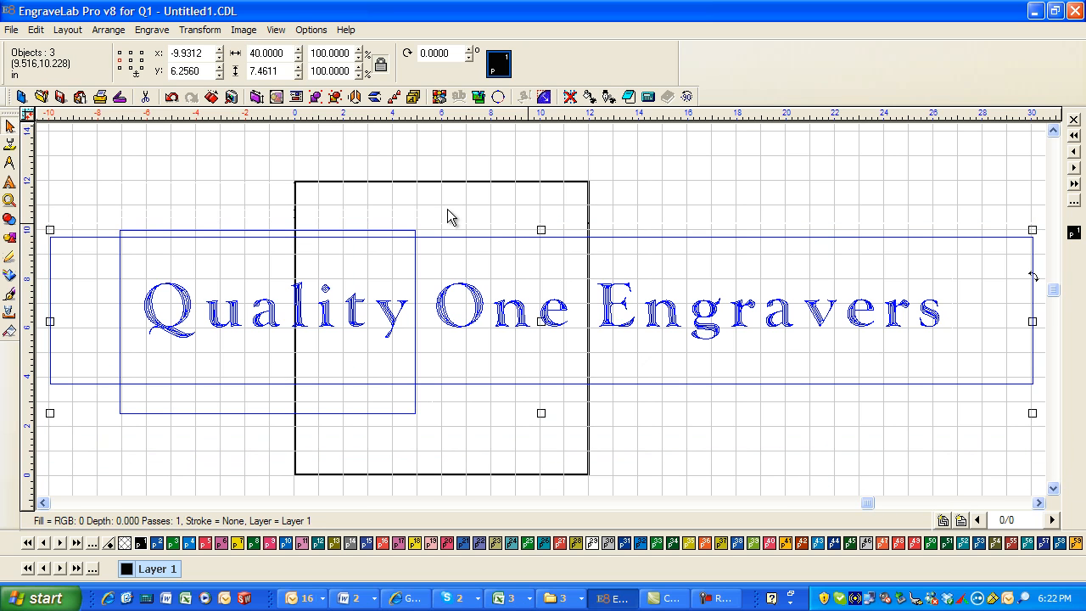
click(196, 68)
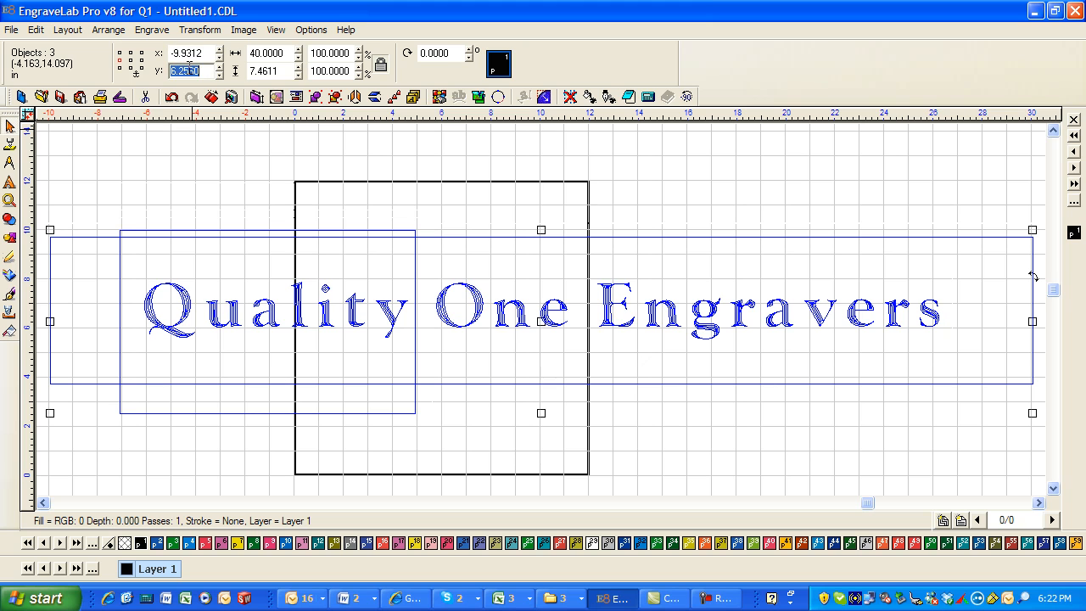
click(188, 53)
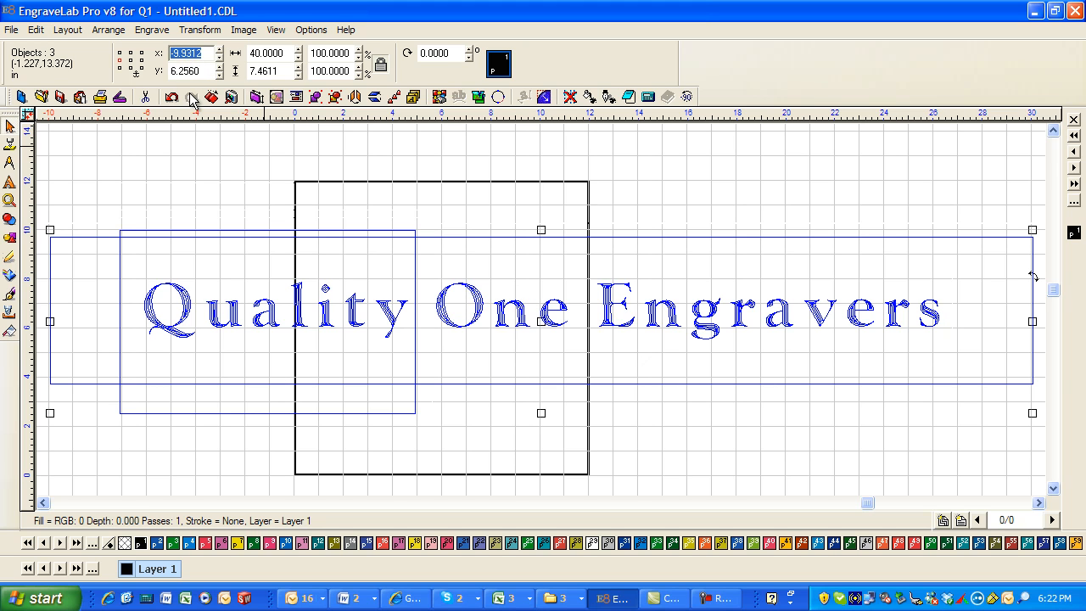
text(-10)
key(Return)
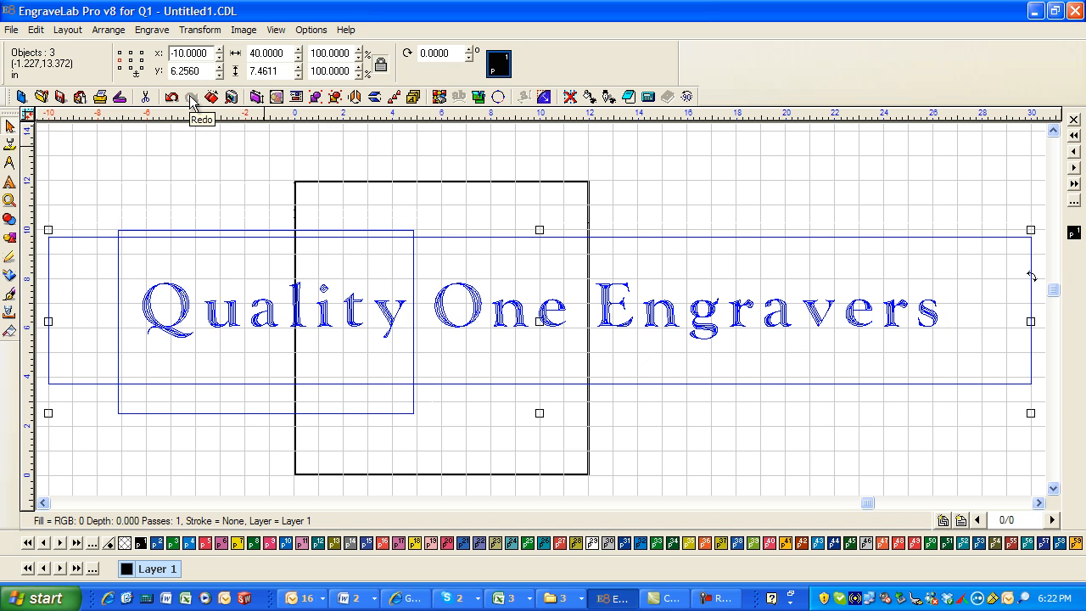
- Move only the 12 in wide rectangle so its left edge is at X -7 in
click(188, 204)
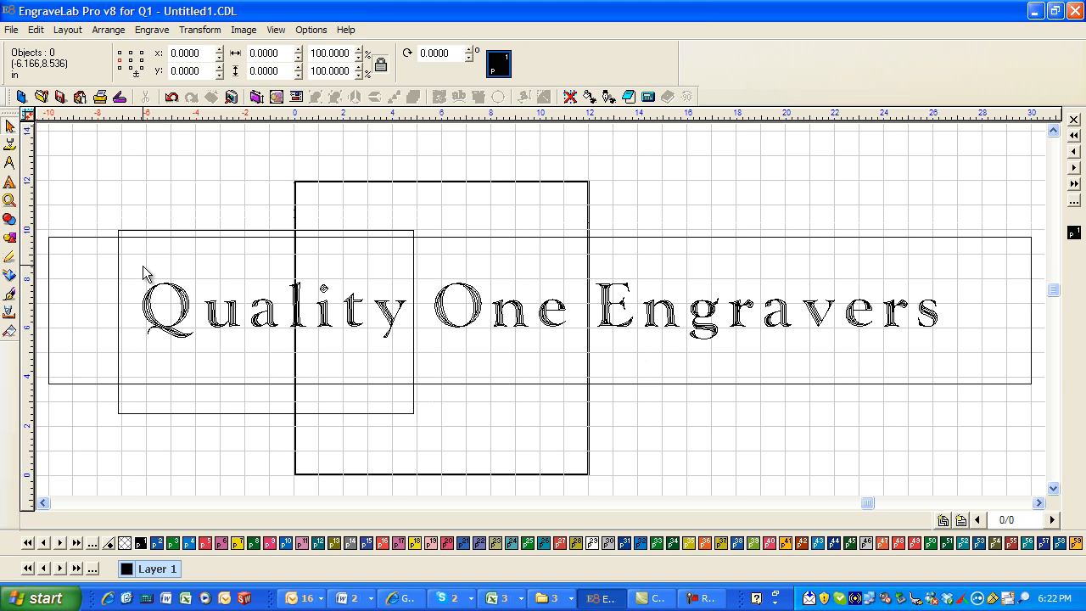
click(119, 281)
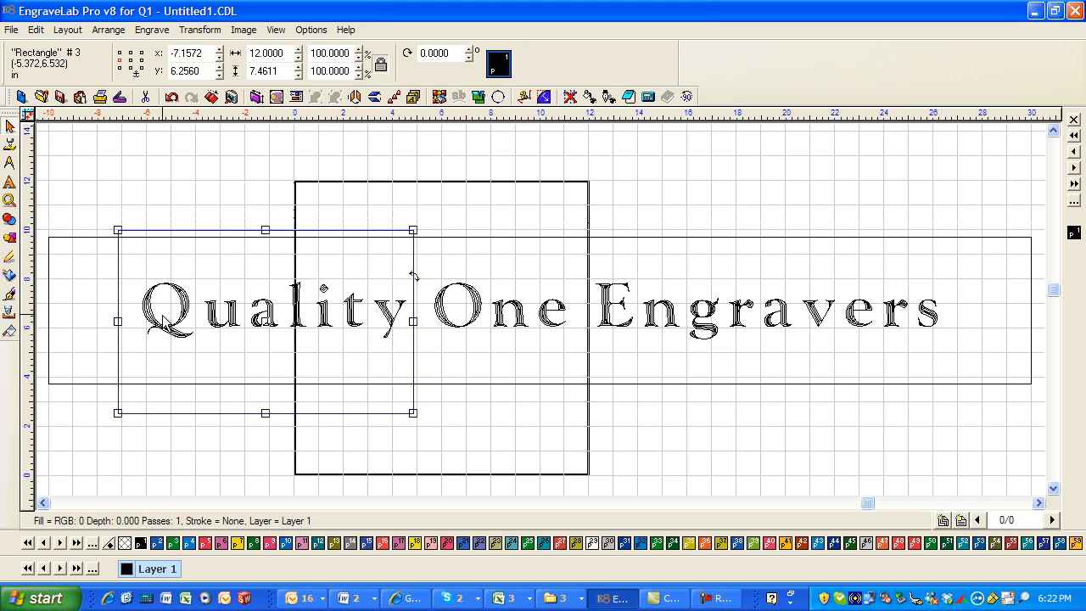
key(Right)
key(Right)
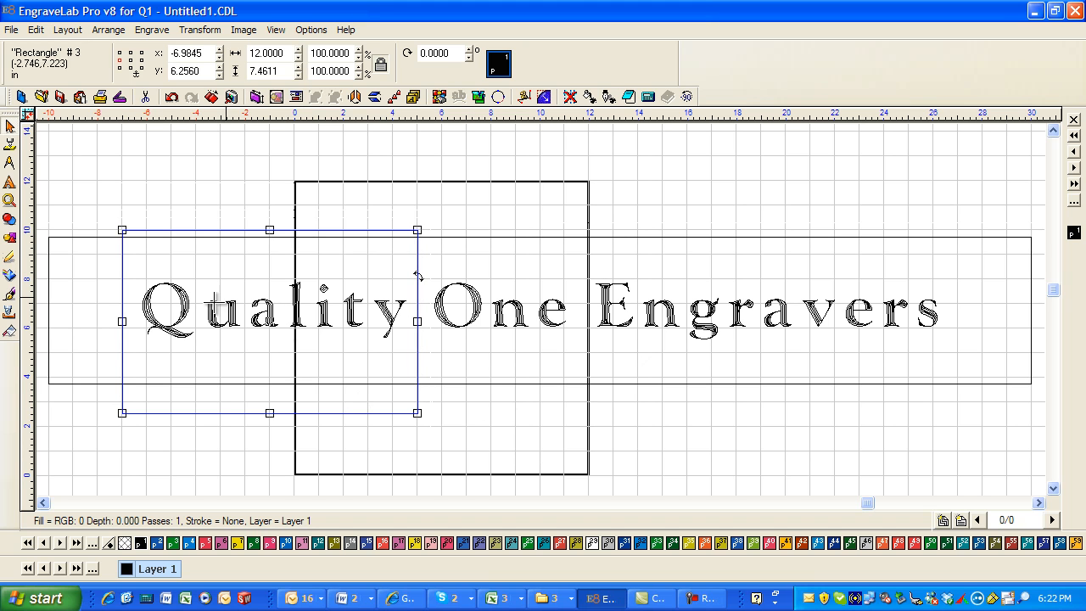
double_click(194, 54)
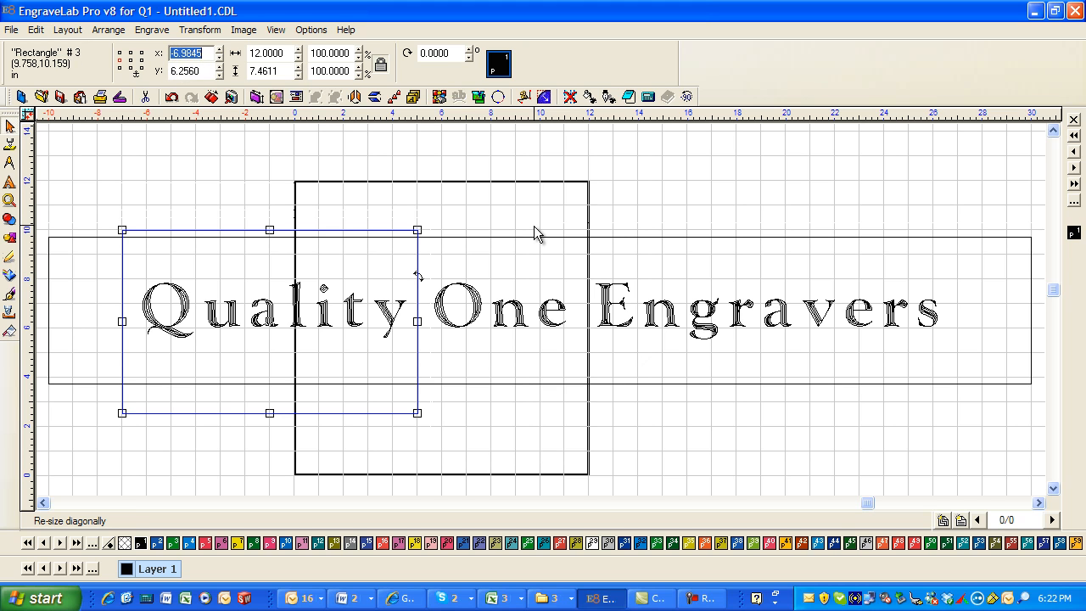
key(BackSpace)
key(Return)
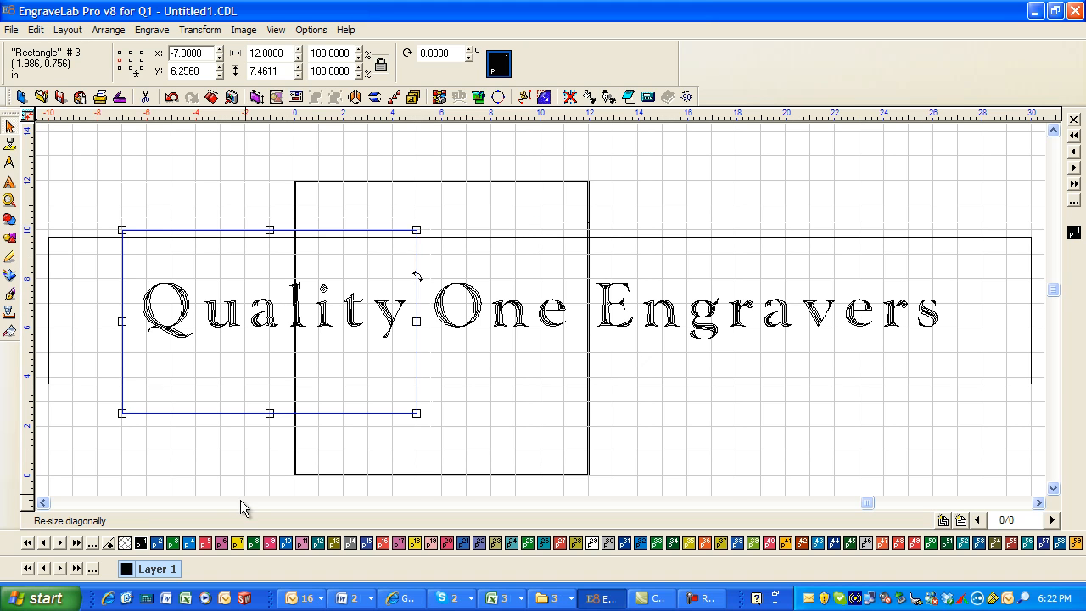
click(199, 468)
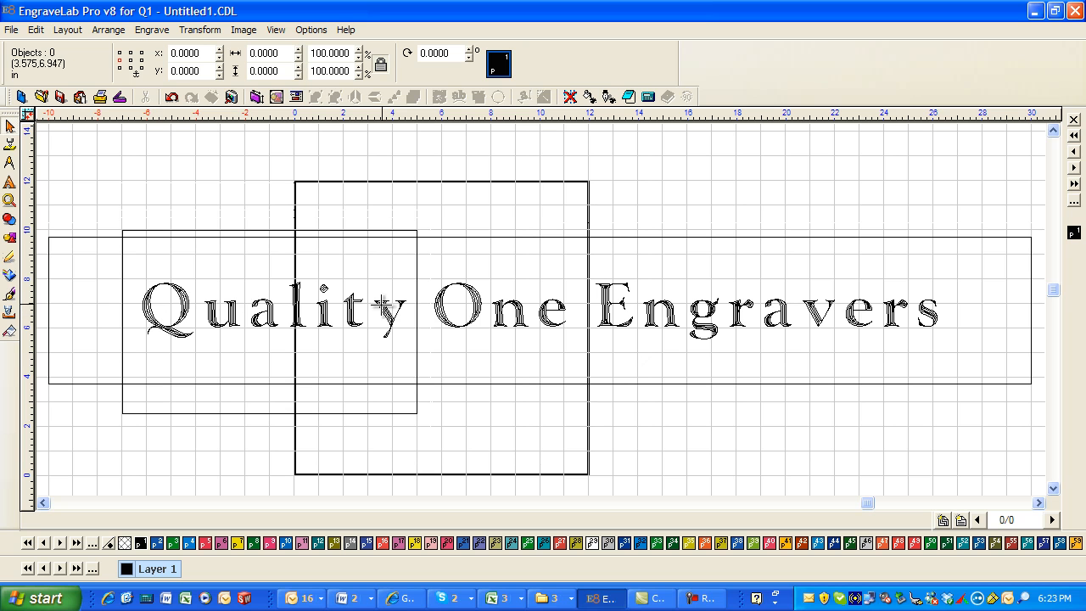
- Use a duplicates offset of 12.0000 in in X and 0.0000 in Y in the General Preferences
click(418, 311)
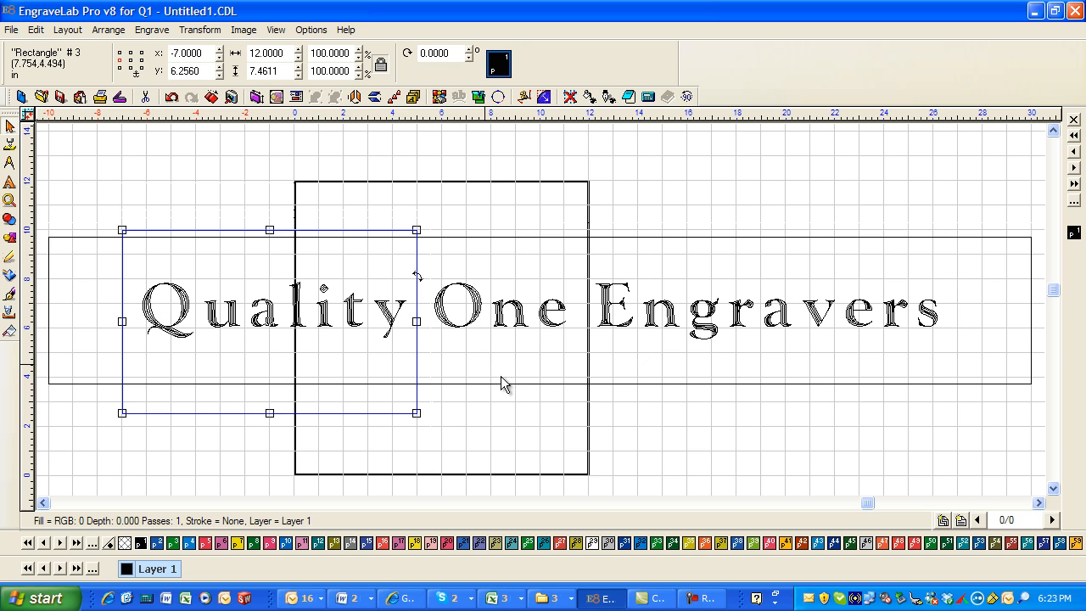
click(742, 446)
click(417, 261)
key(ctrl+j)
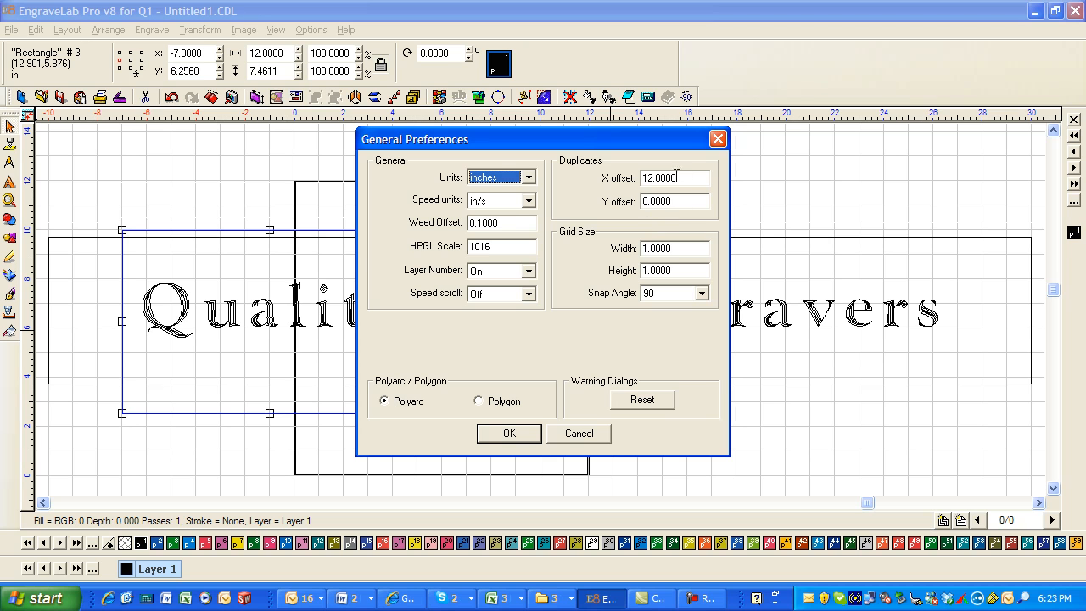
double_click(681, 176)
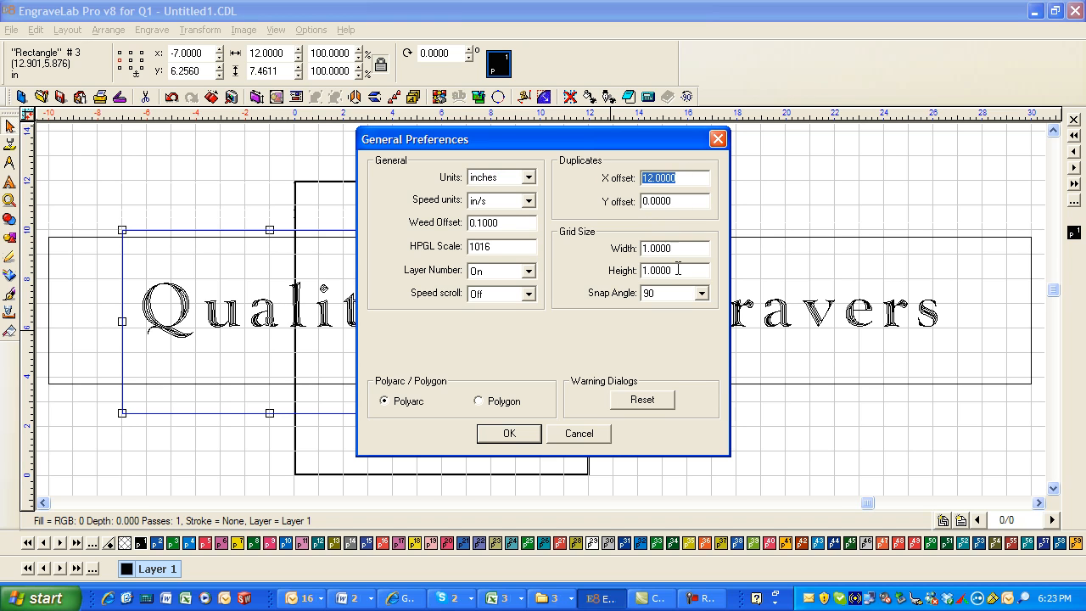
click(683, 184)
click(509, 433)
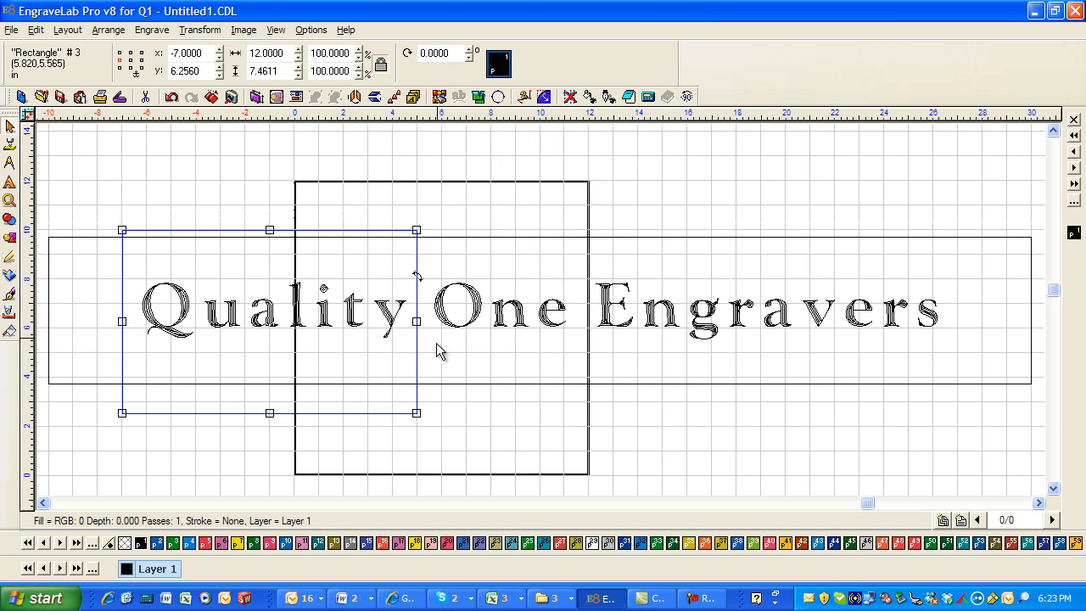
- Duplicate the 12 in wide rectangle, then its copy, to make three adjoining sections across the text
key(ctrl+d)
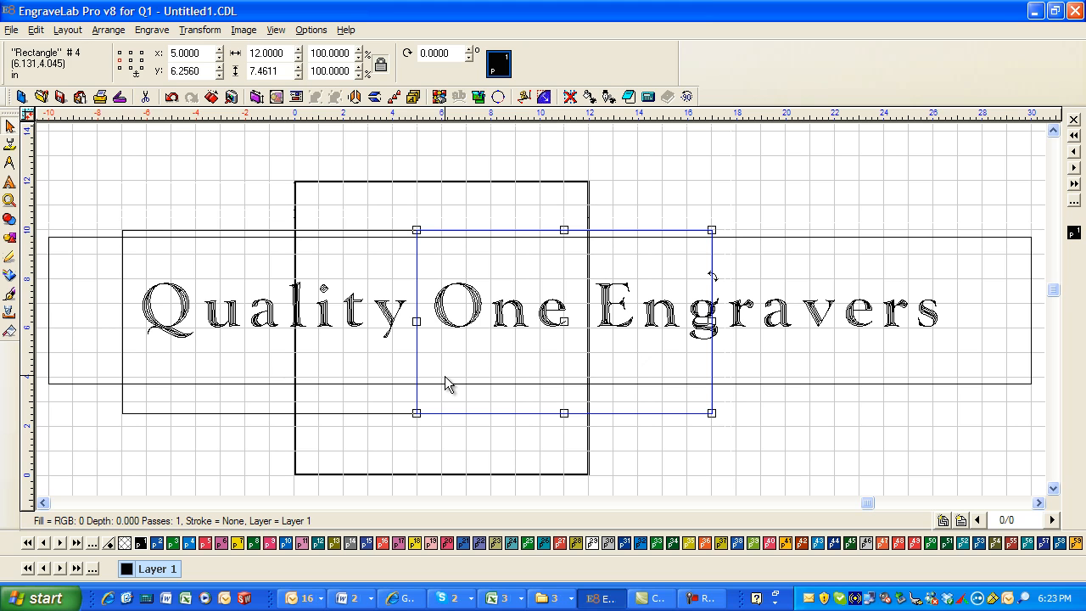
click(714, 437)
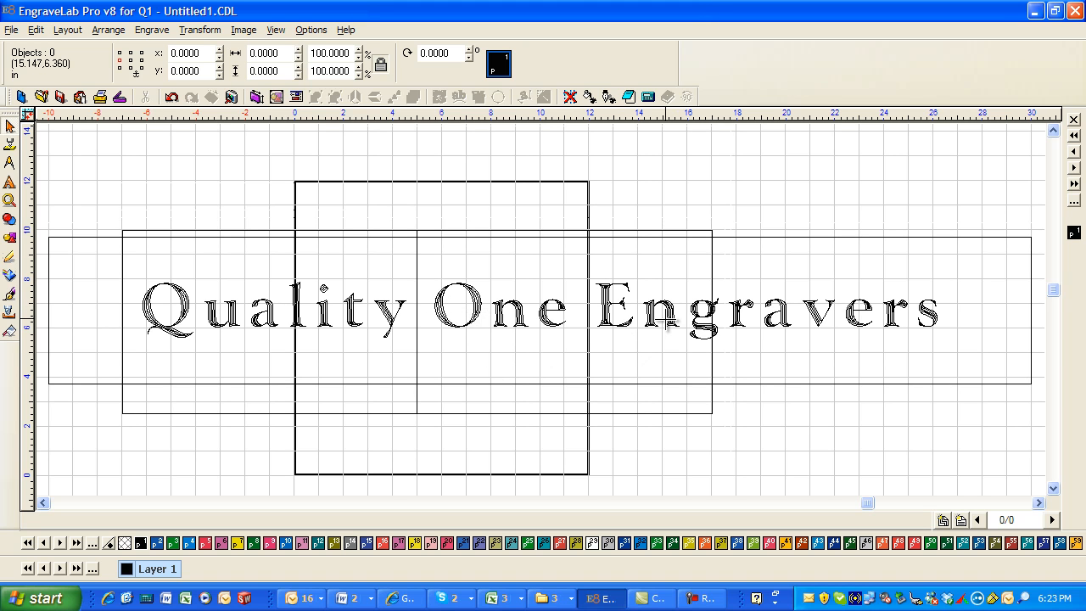
click(710, 361)
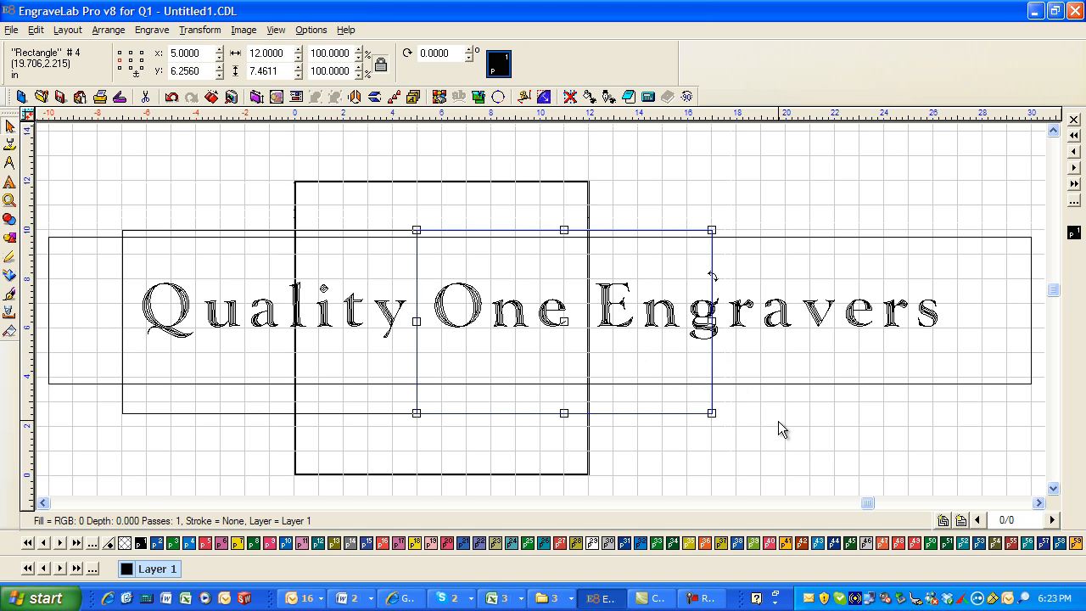
key(ctrl+d)
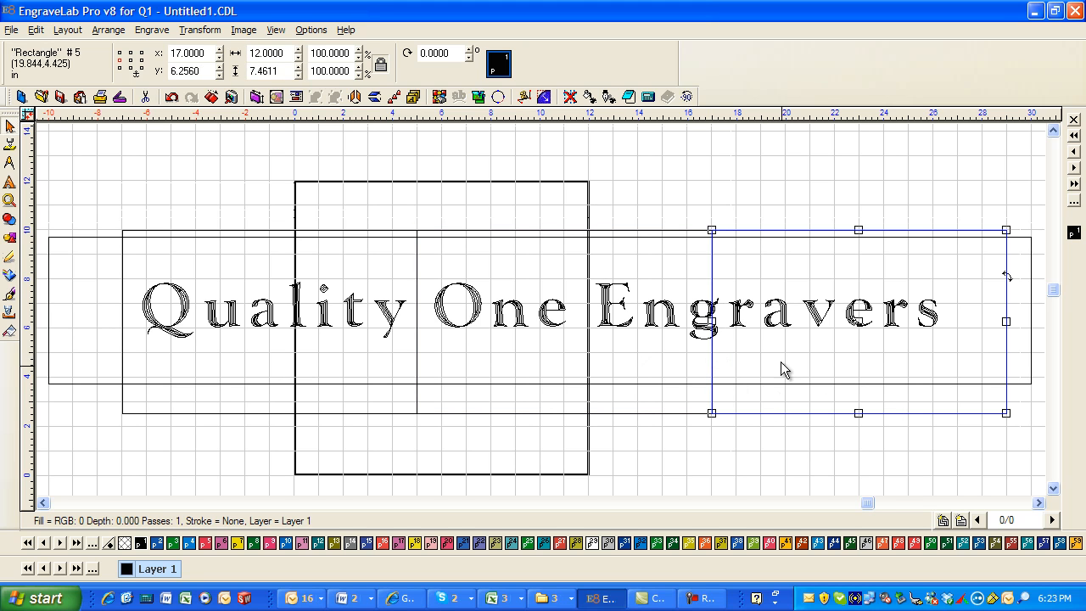
- Move the third 12 in wide section rectangle so its left edge is at X 16 in
double_click(187, 52)
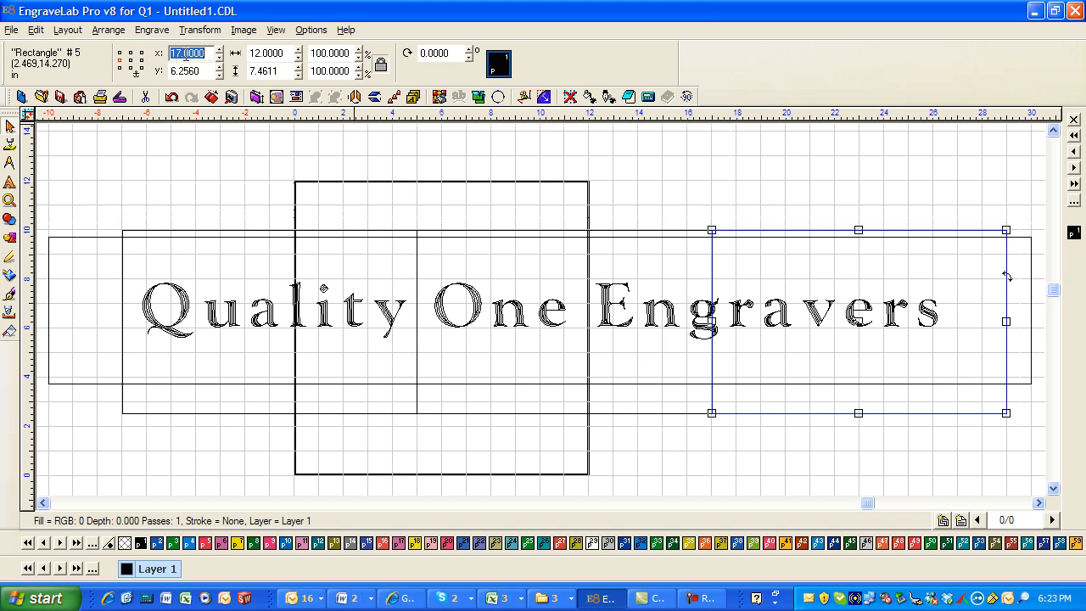
text(16)
key(Return)
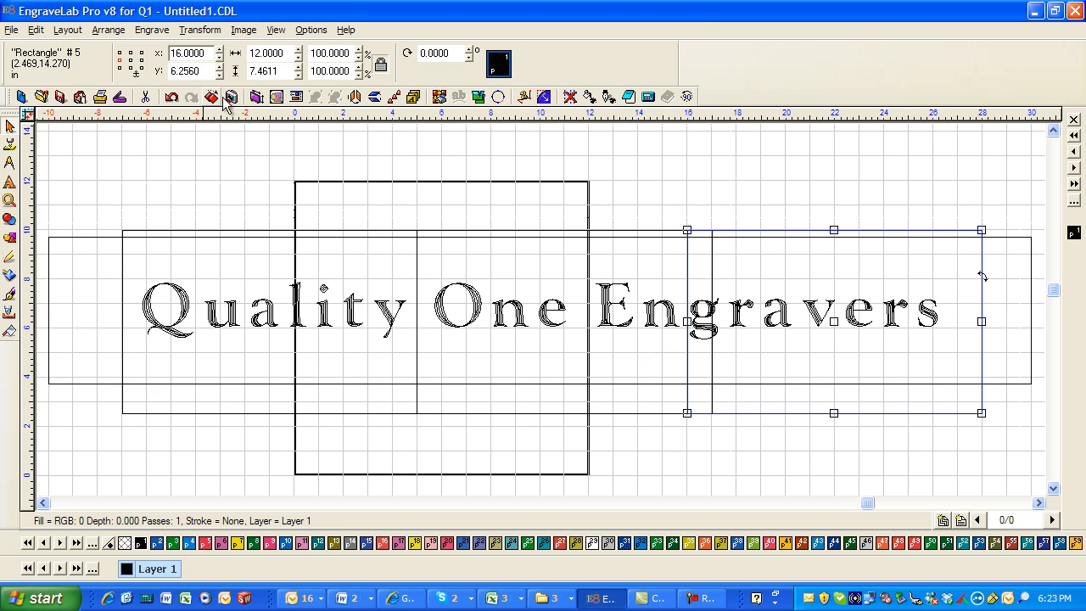
click(774, 490)
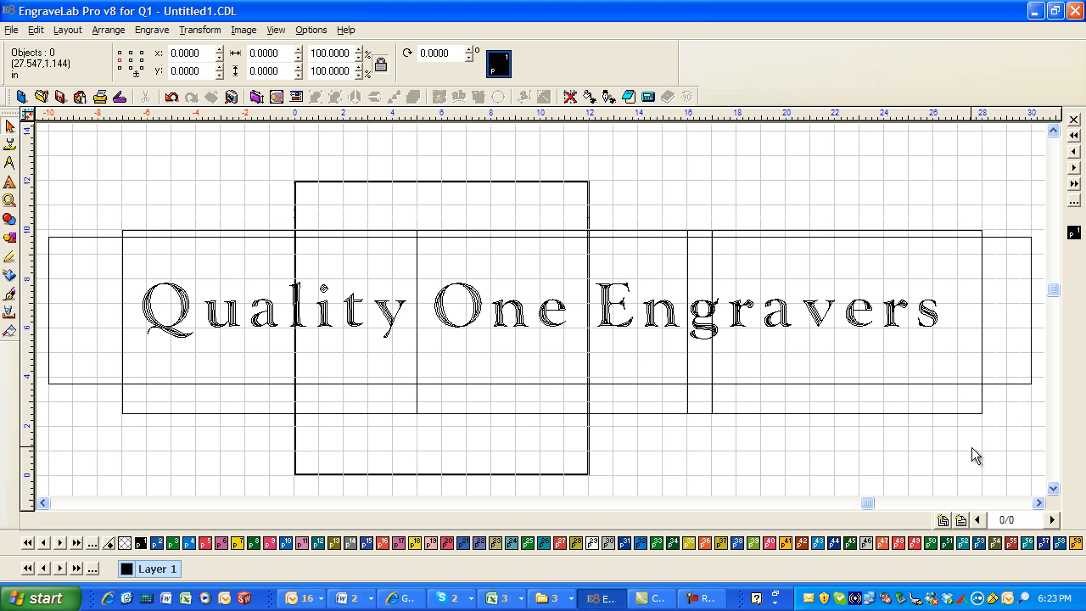
- Assign palette colour 2 to the first section rectangle, colour 3 to the middle one and colour 4 to the third
click(223, 413)
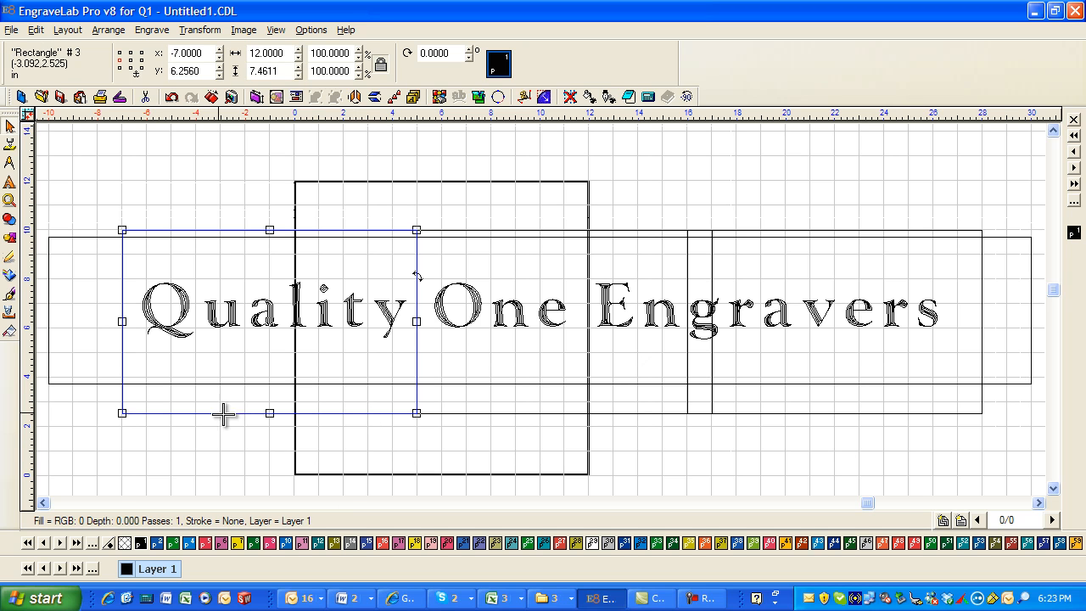
click(157, 544)
click(509, 414)
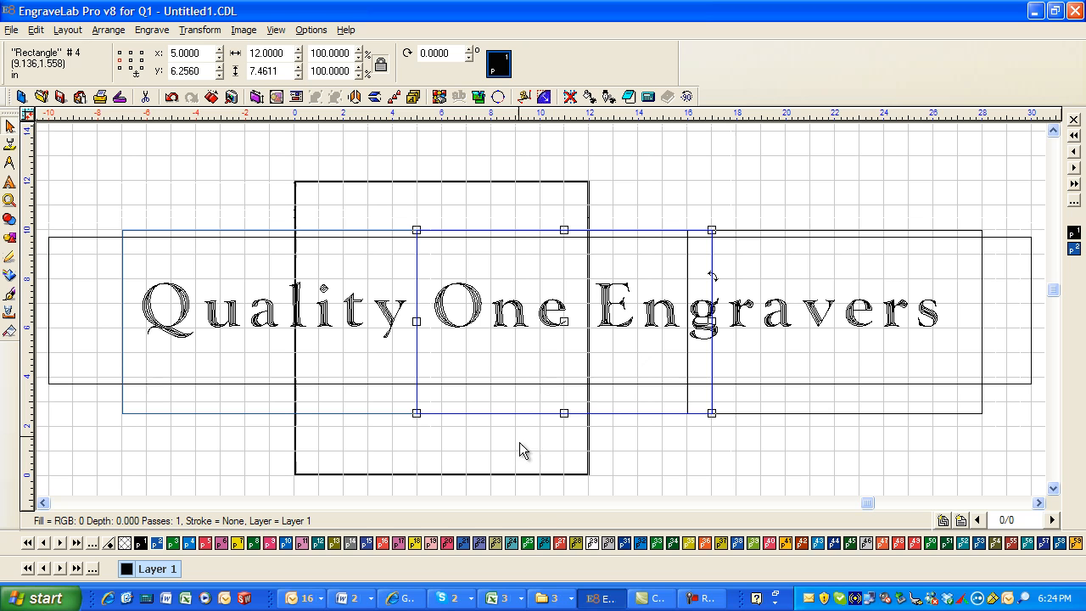
click(173, 543)
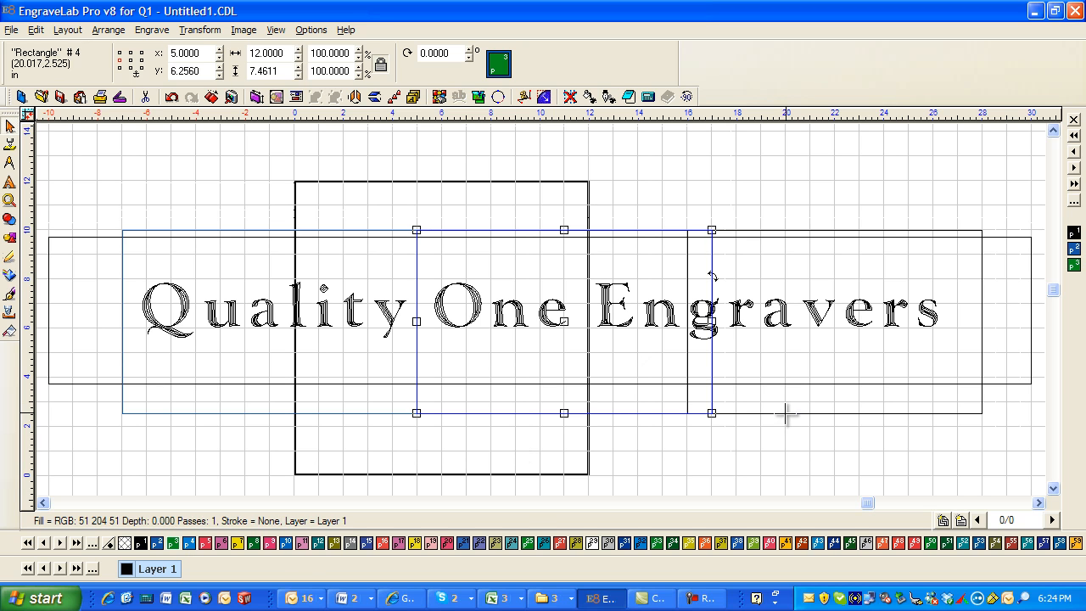
click(787, 413)
click(189, 543)
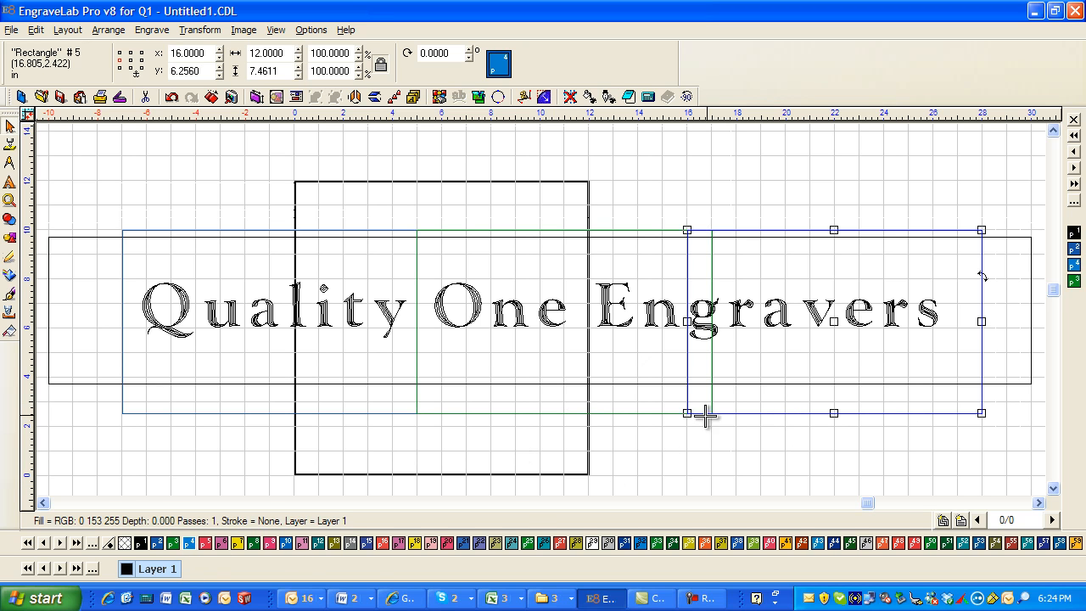
click(761, 485)
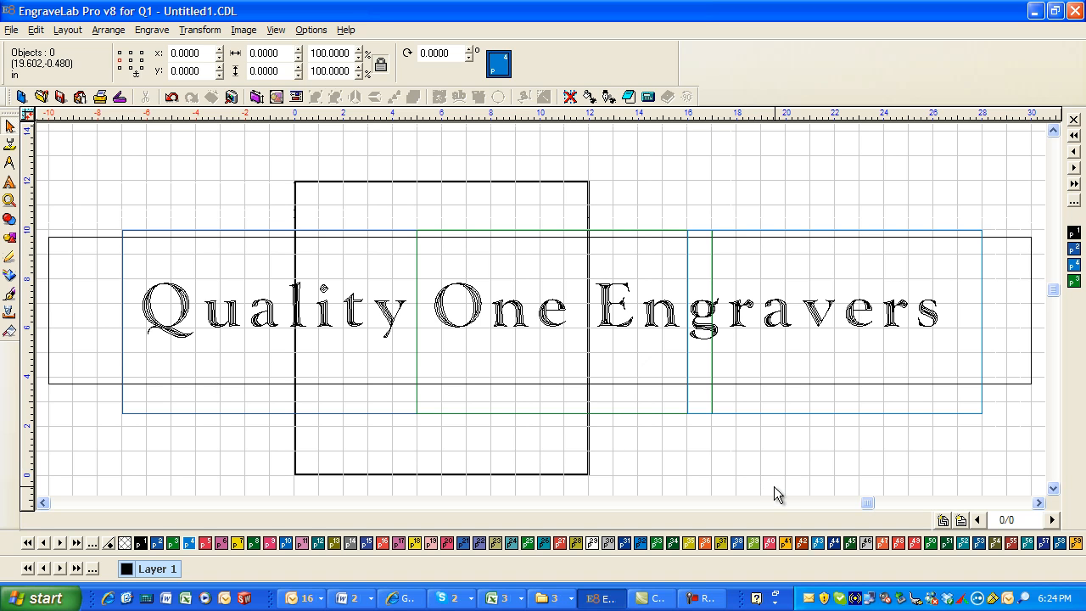
- Duplicate the "Quality One Engravers" text and place the copy above the layout at about X 11 in, Y 14 in
click(391, 321)
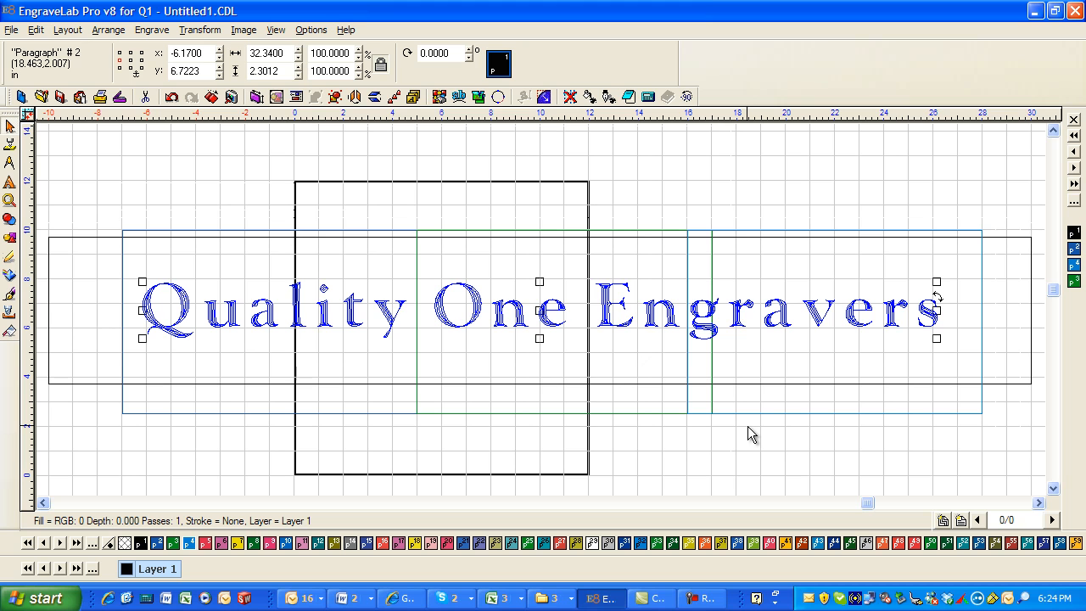
click(108, 31)
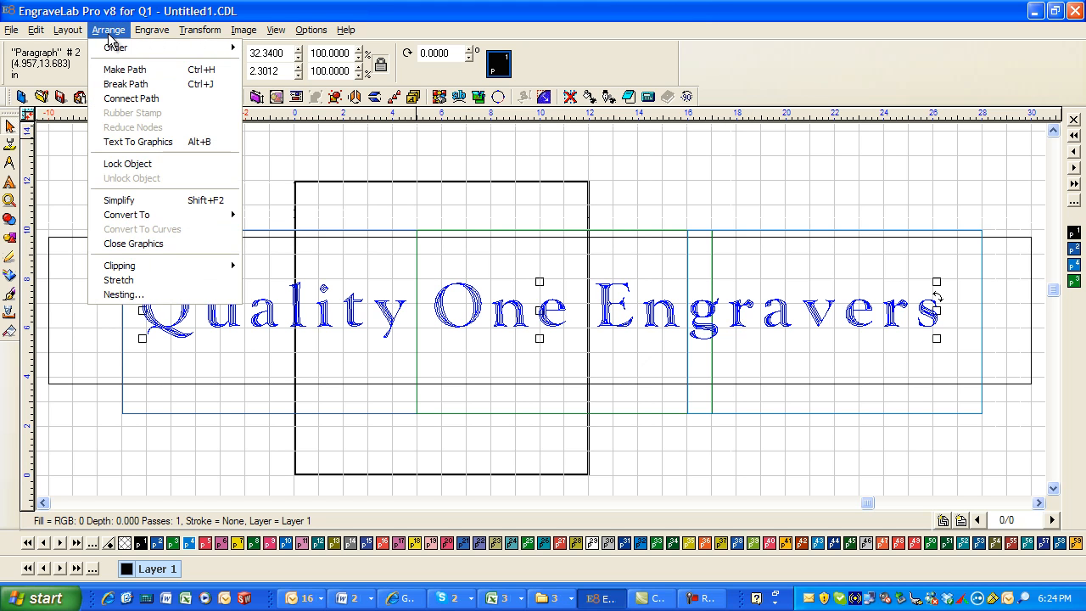
click(614, 141)
click(552, 310)
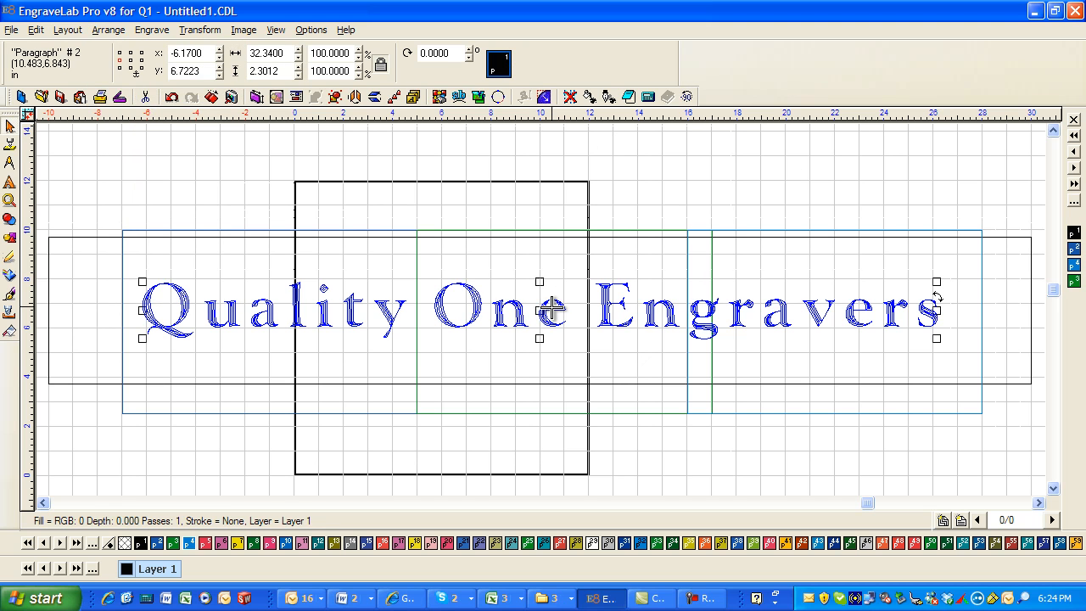
drag(622, 325, 982, 181)
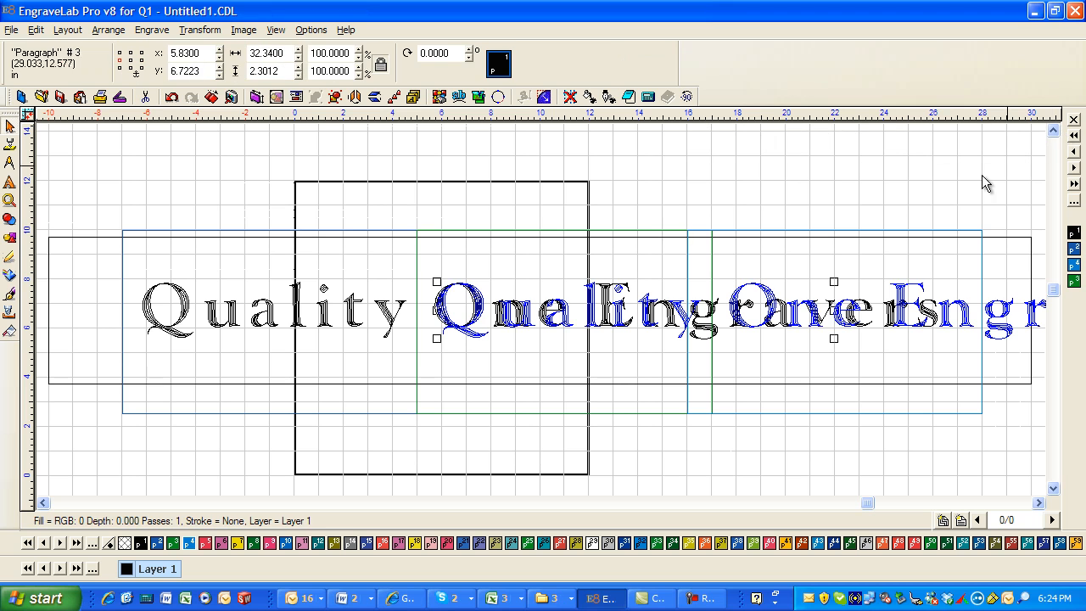
drag(829, 310, 959, 129)
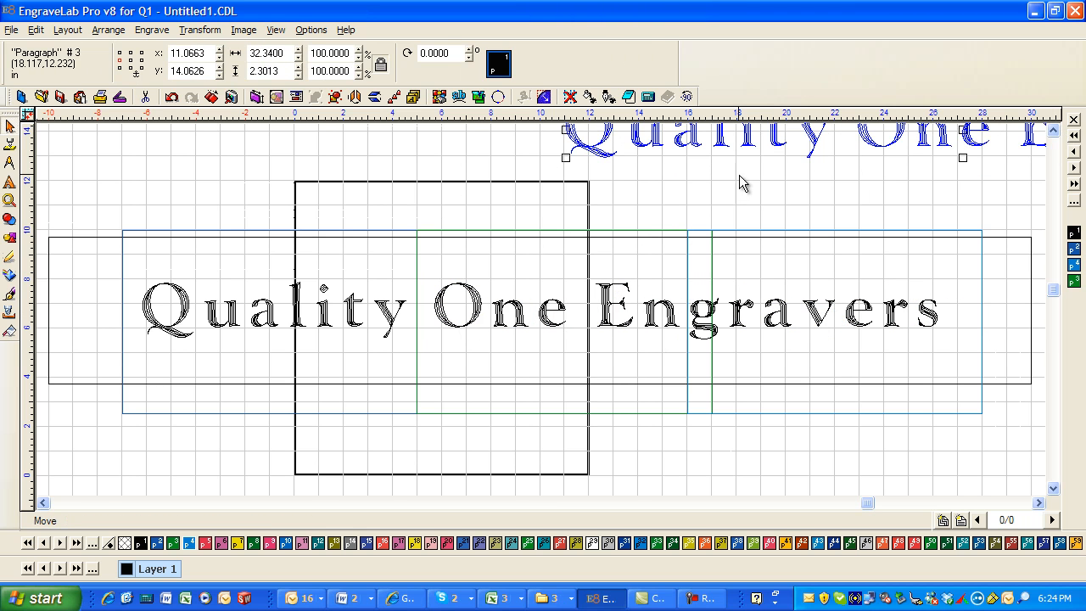
- Break the path of the original "Quality One Engravers" text inside the sign so its letters are separate shapes
click(446, 329)
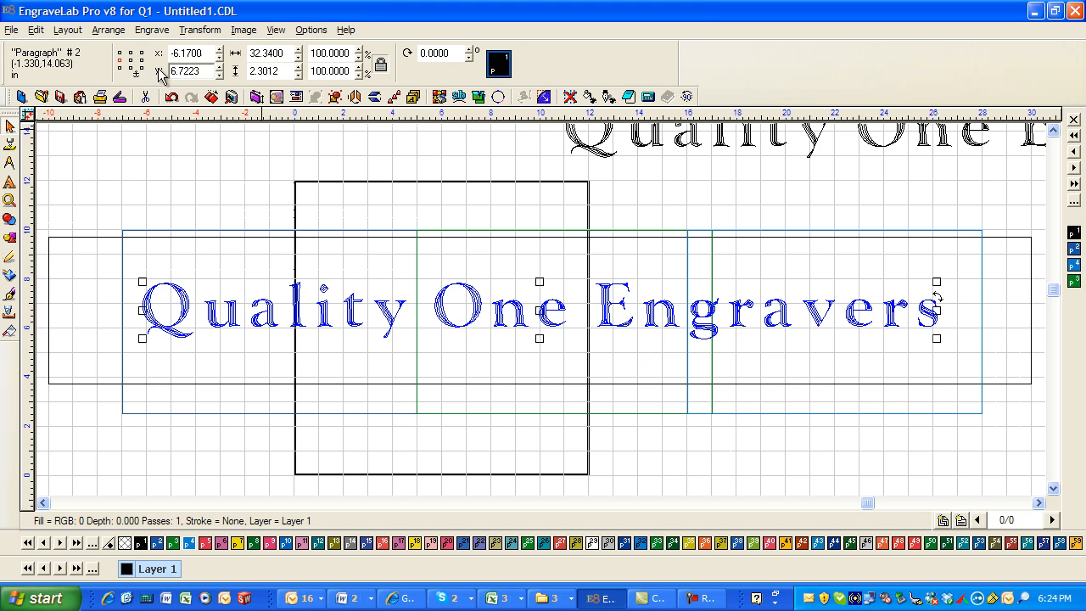
click(109, 31)
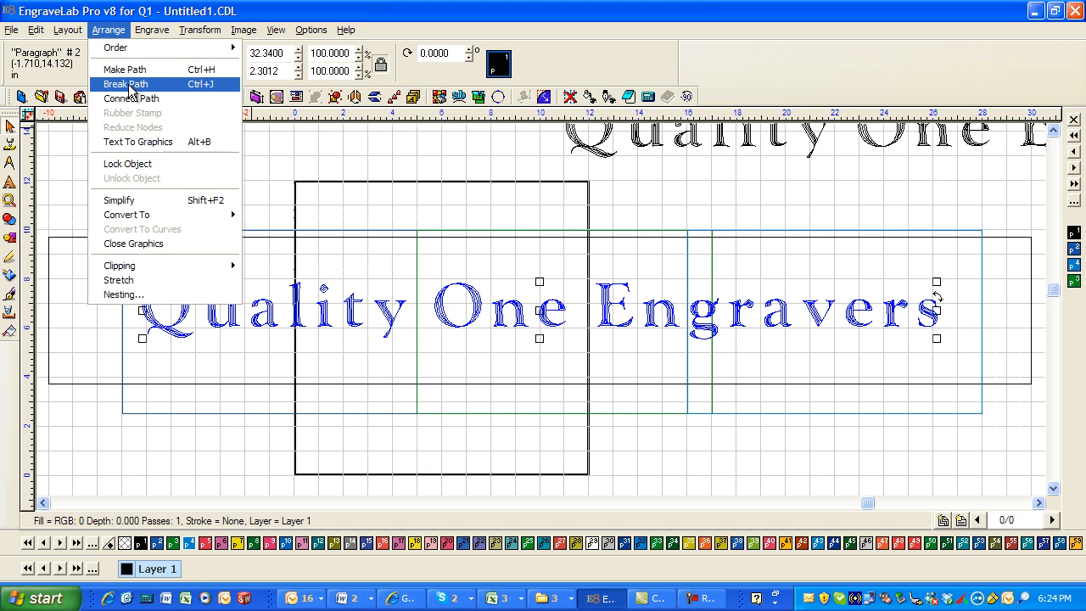
click(131, 92)
click(446, 178)
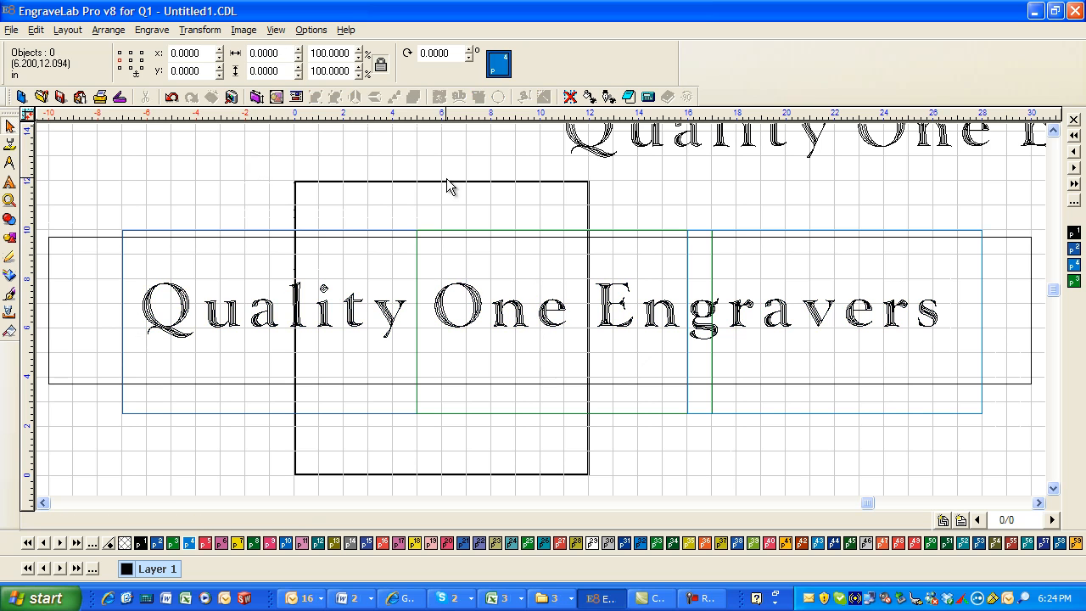
- Match the letters to their sections: palette colour 2 for "Quality", colour 3 for "One En" and colour 4 for "gravers"
drag(73, 268, 418, 354)
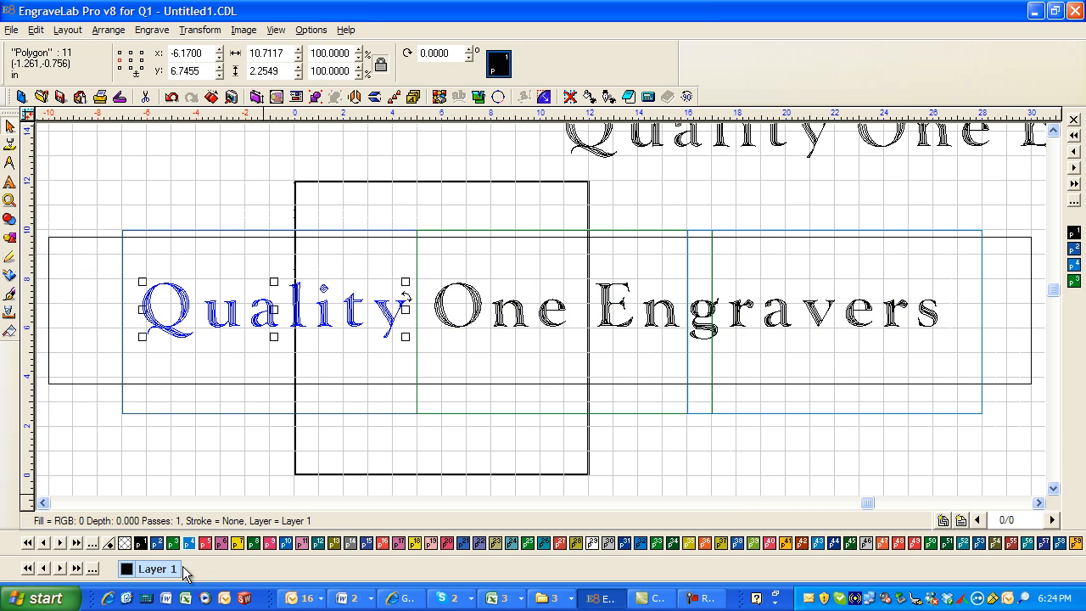
click(157, 545)
drag(426, 251, 708, 386)
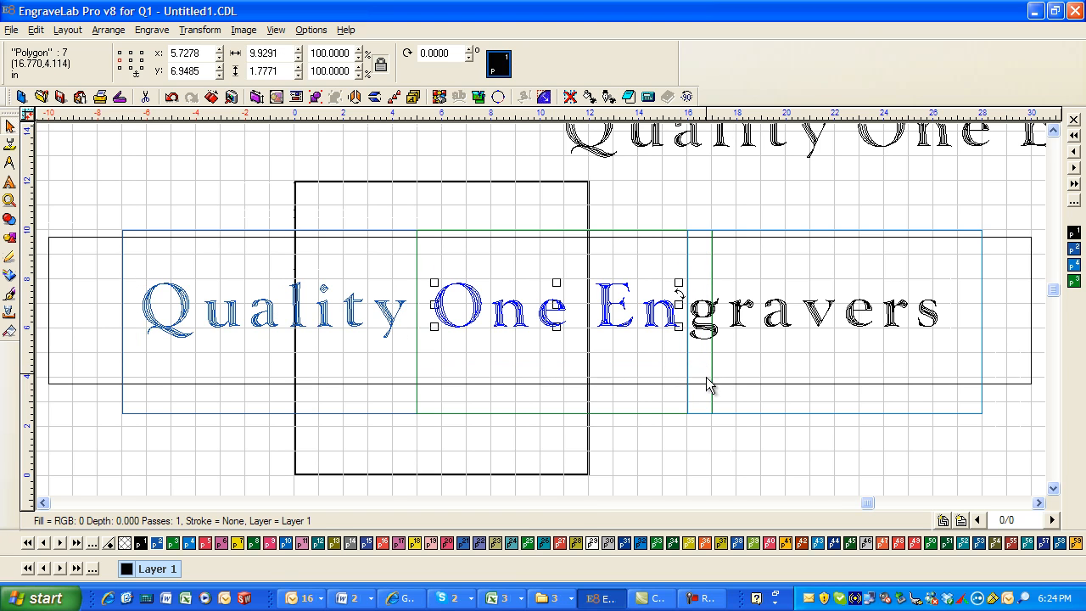
click(173, 542)
drag(1006, 202, 680, 389)
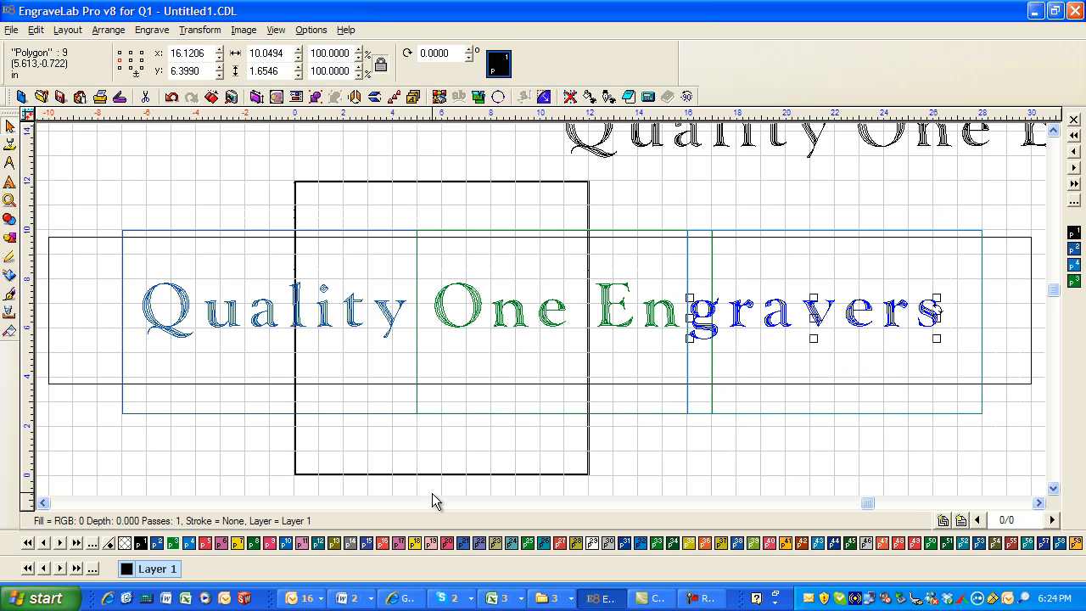
click(189, 543)
click(701, 477)
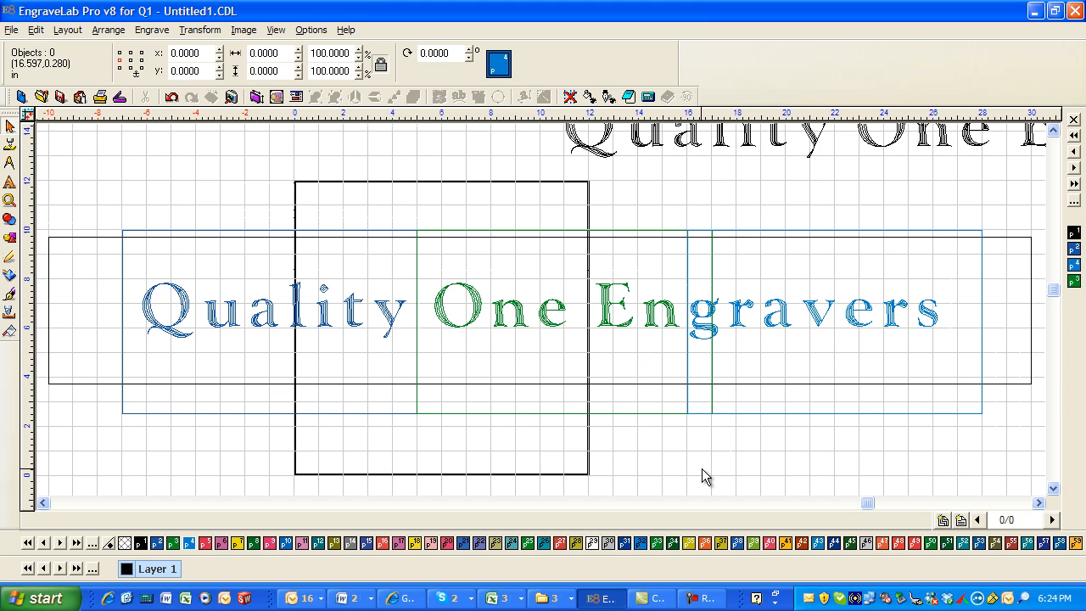
- Reduce the height of all three coloured section rectangles from above and below so they fit inside the 40 by 6 in outline
click(821, 229)
drag(834, 231, 834, 248)
drag(834, 413, 830, 374)
click(609, 414)
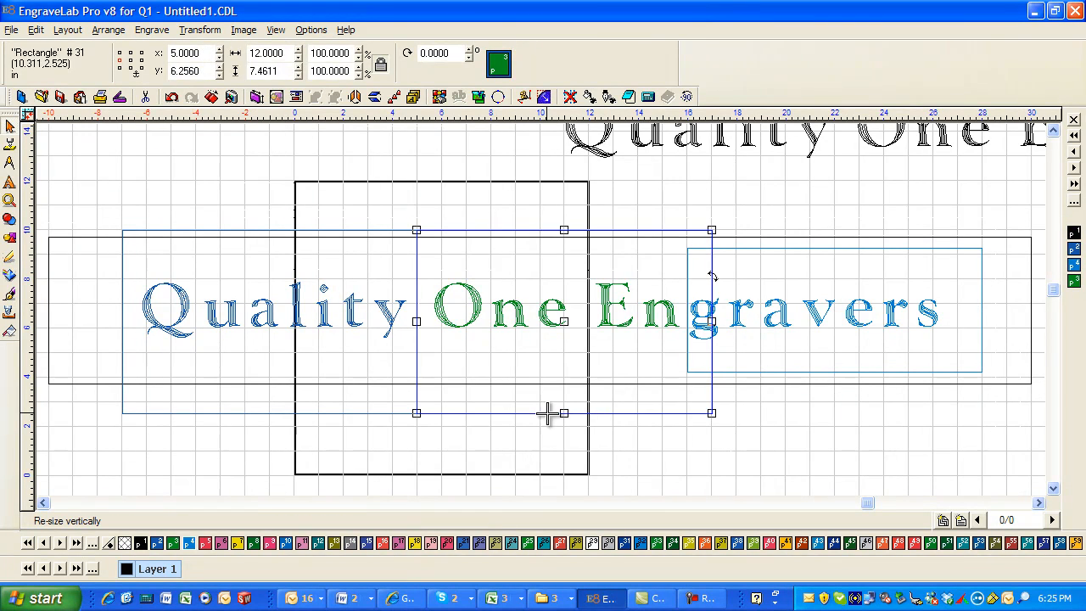
drag(564, 412, 574, 374)
click(266, 413)
drag(270, 413, 273, 373)
drag(271, 229, 273, 248)
click(564, 229)
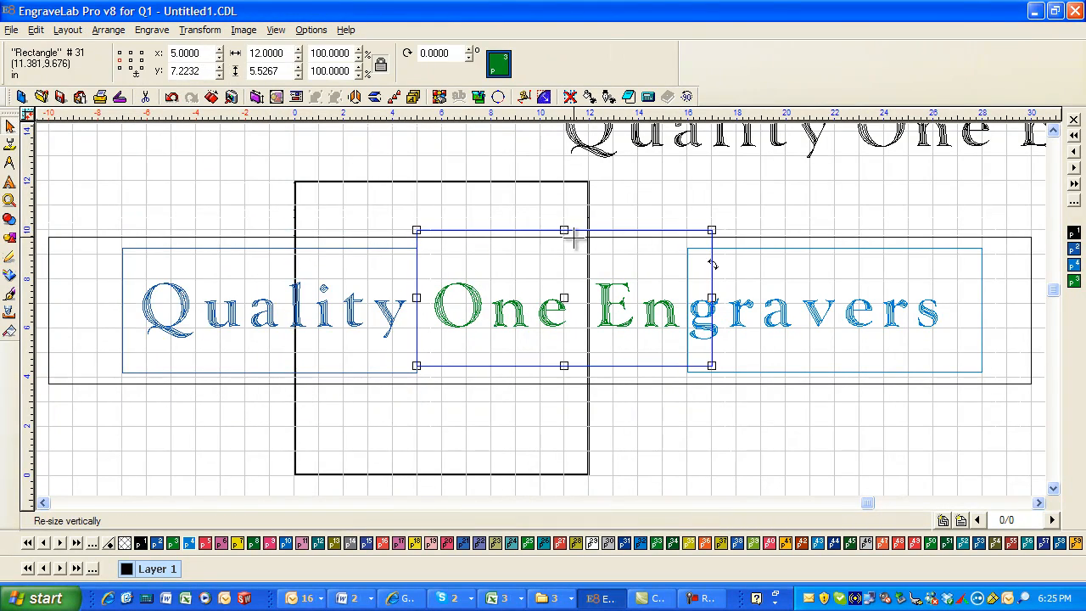
drag(564, 231, 566, 258)
click(807, 174)
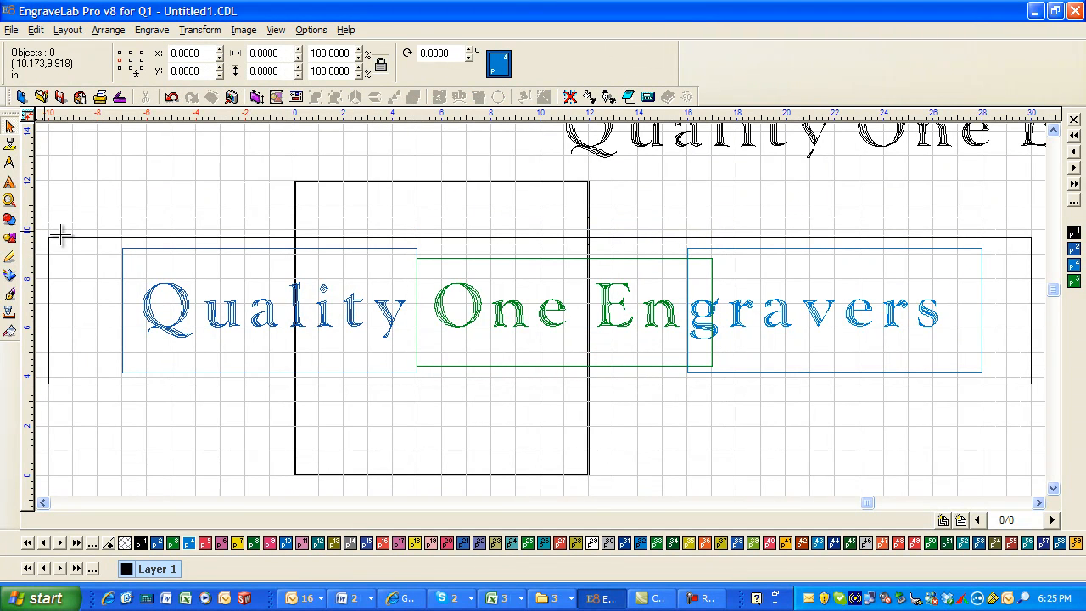
- Rotate the whole sign layout 90 degrees so its text reads upward, and move the spare text copy farther away from it
click(1032, 294)
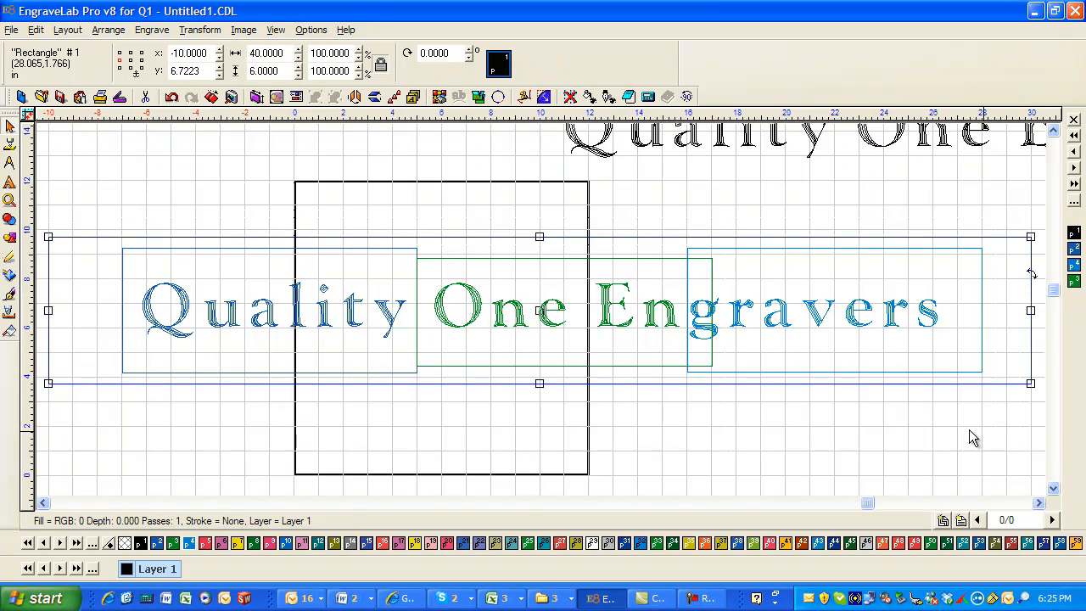
drag(40, 223, 1074, 426)
click(498, 66)
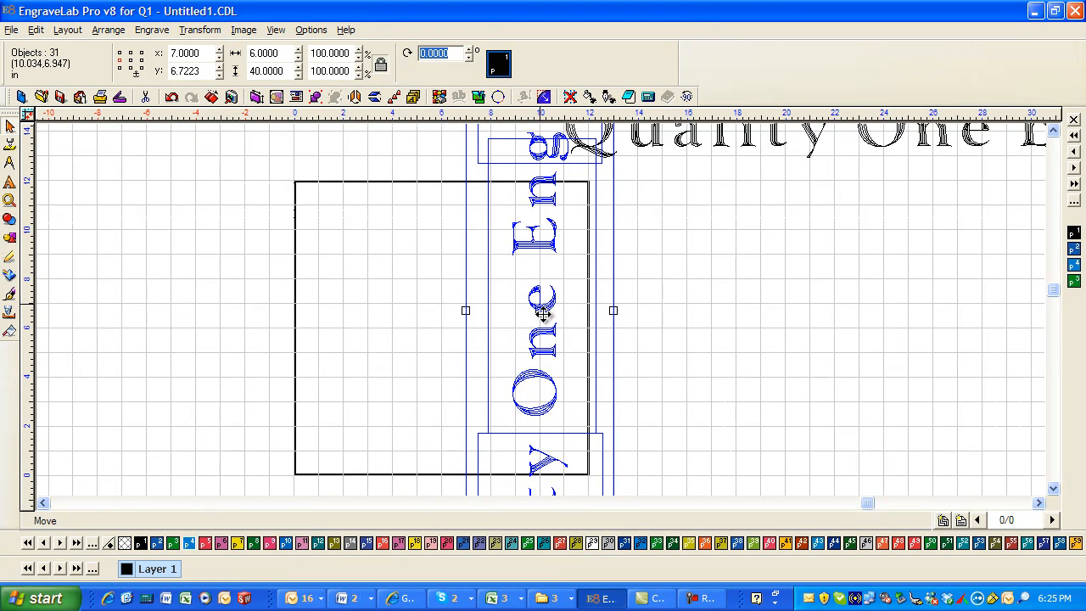
key(F5)
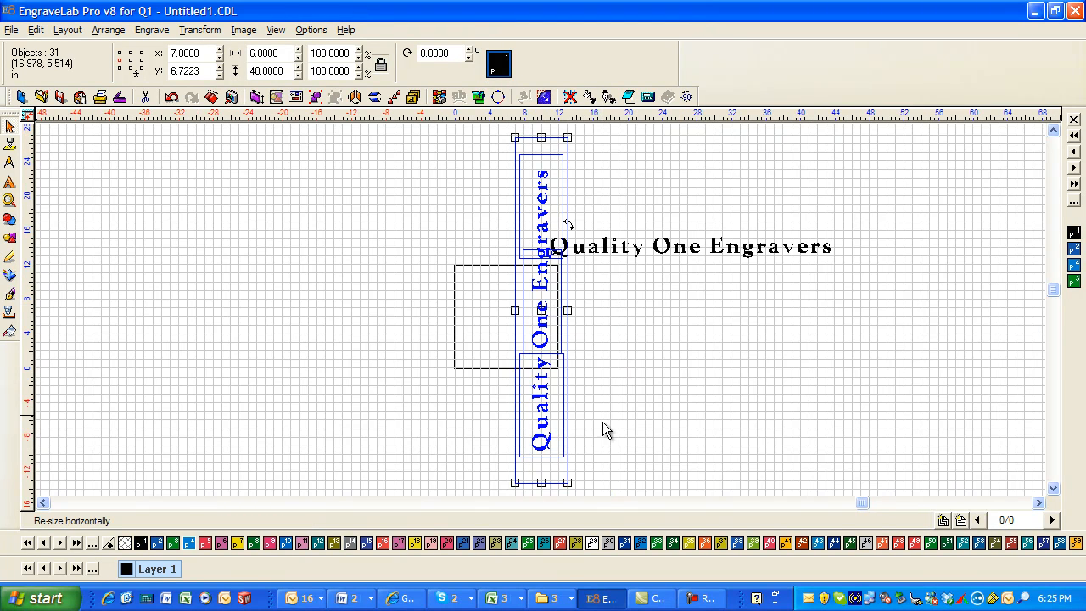
drag(639, 249, 812, 248)
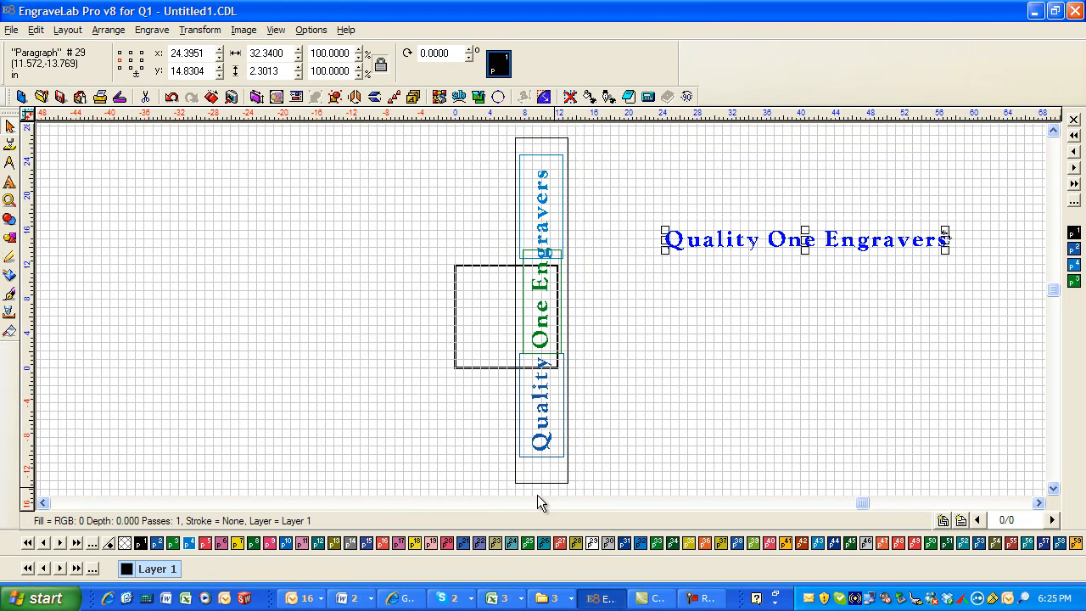
- Position the entire rotated layout with its lower-left corner at X 0 and Y 0
drag(495, 492, 632, 123)
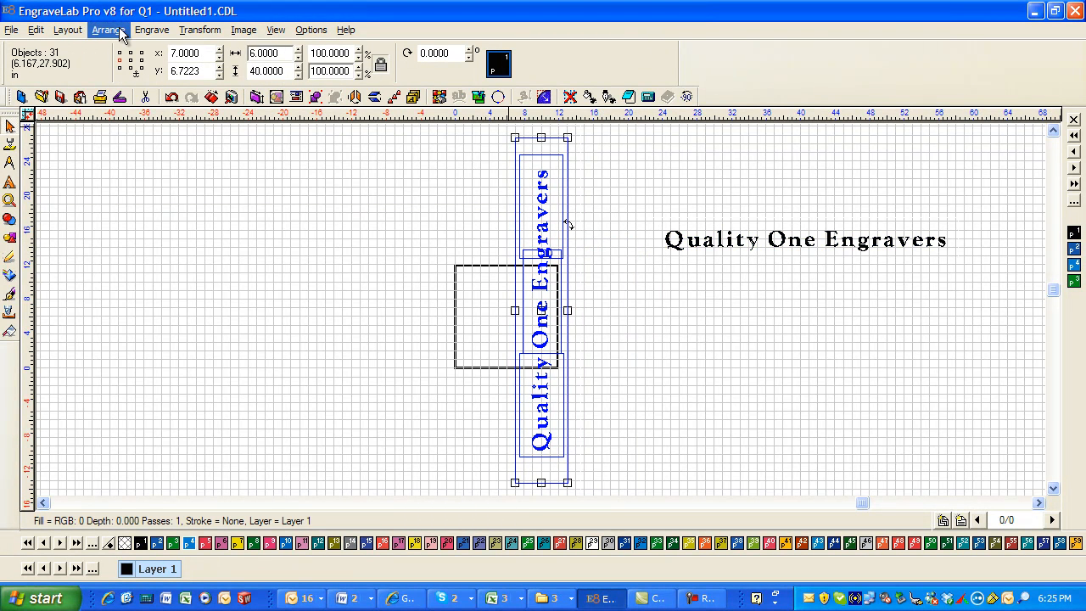
double_click(189, 71)
text(0)
key(Return)
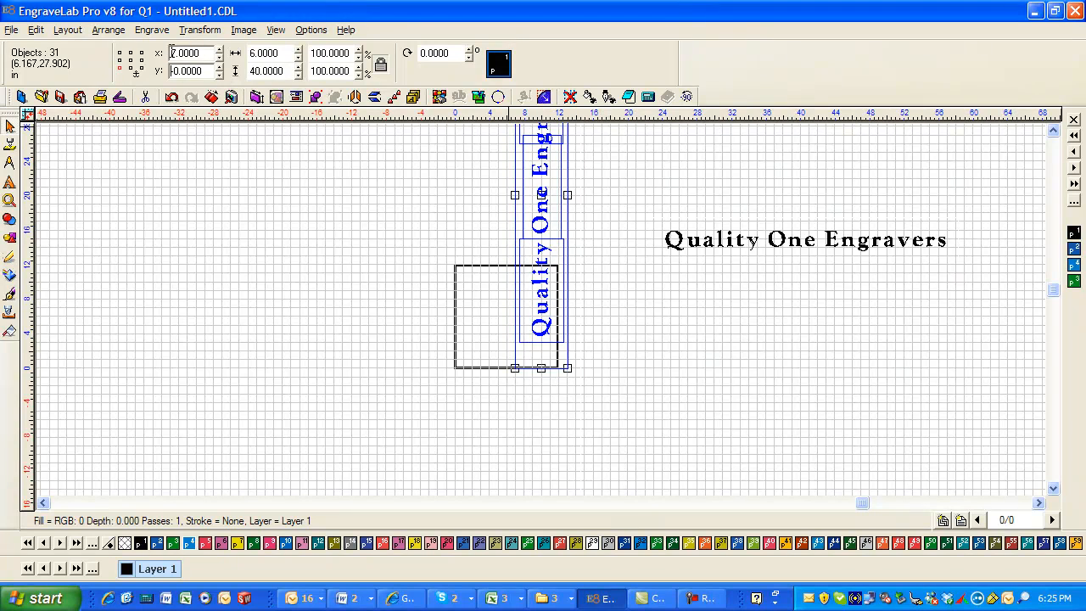
double_click(184, 53)
text(0)
key(Return)
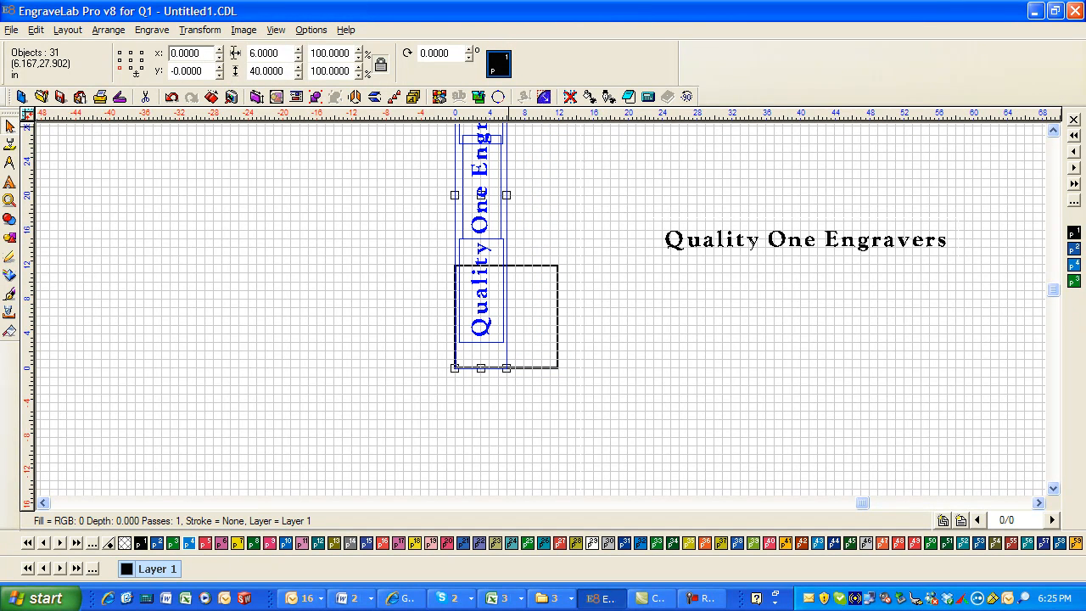
- Shift the layout down to Y -3 in so the "Quality" section lines up with the 12 in plate
key(F3)
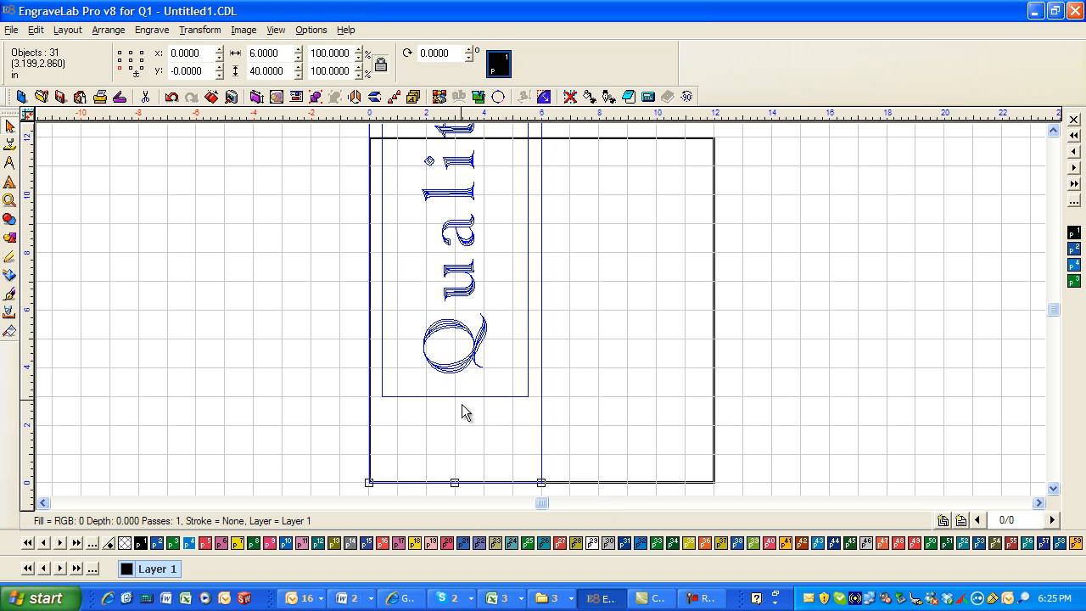
click(204, 71)
click(205, 71)
text(3)
key(Return)
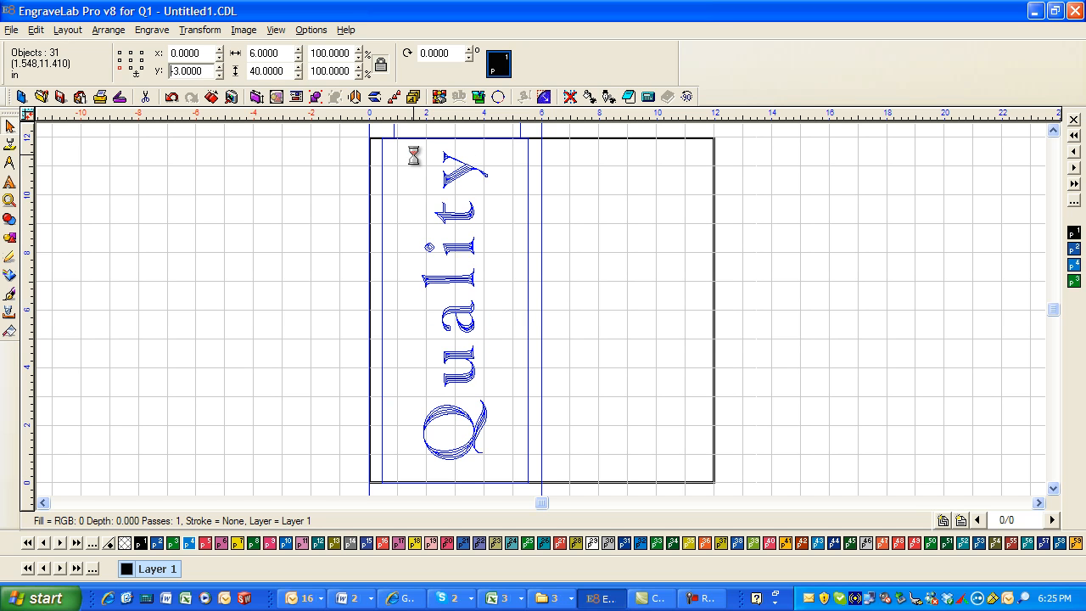
- Select only the dark blue "Quality" letters inside the plate, leaving out the outline and section rectangles
click(1053, 131)
click(1053, 130)
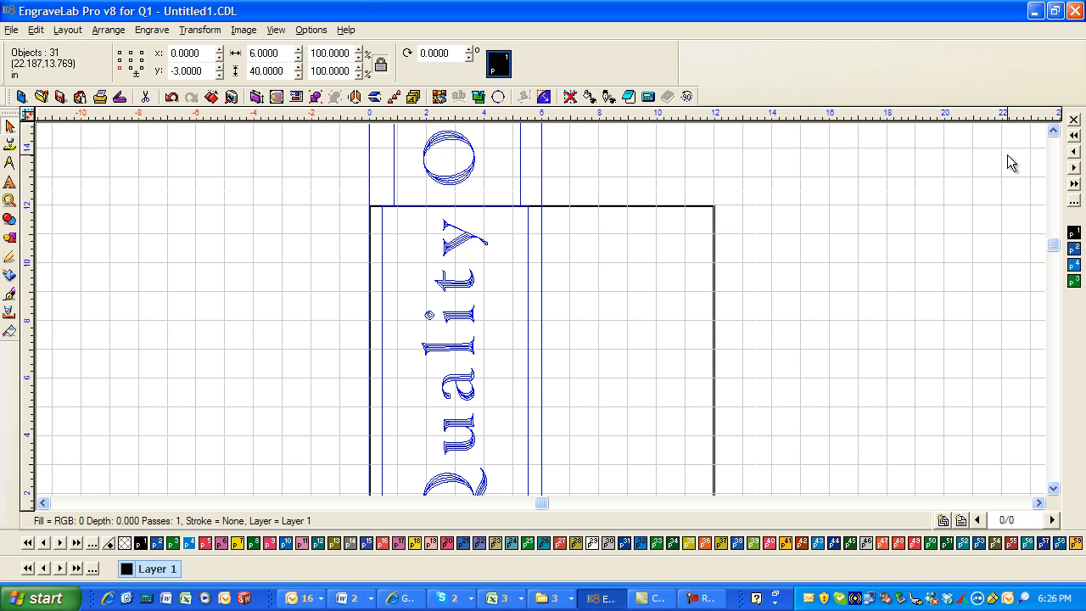
key(F4)
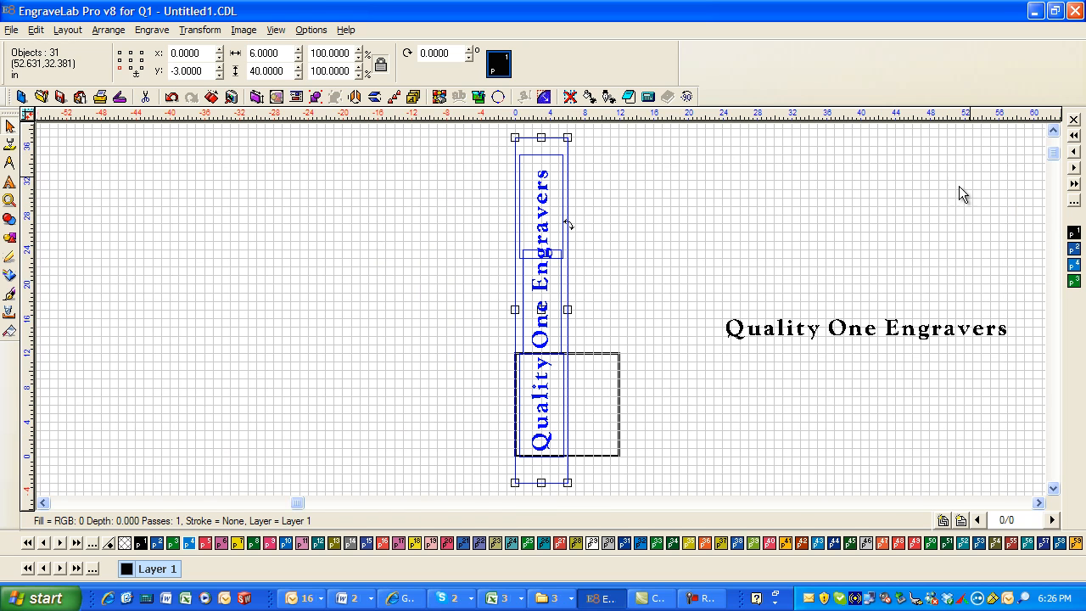
click(658, 254)
drag(600, 472, 529, 358)
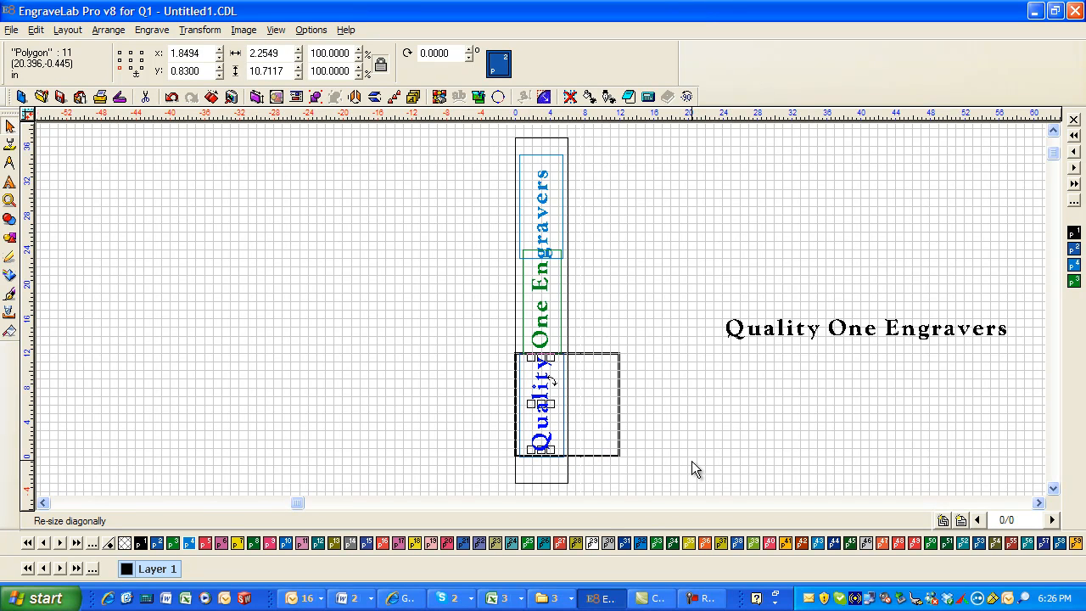
click(514, 301)
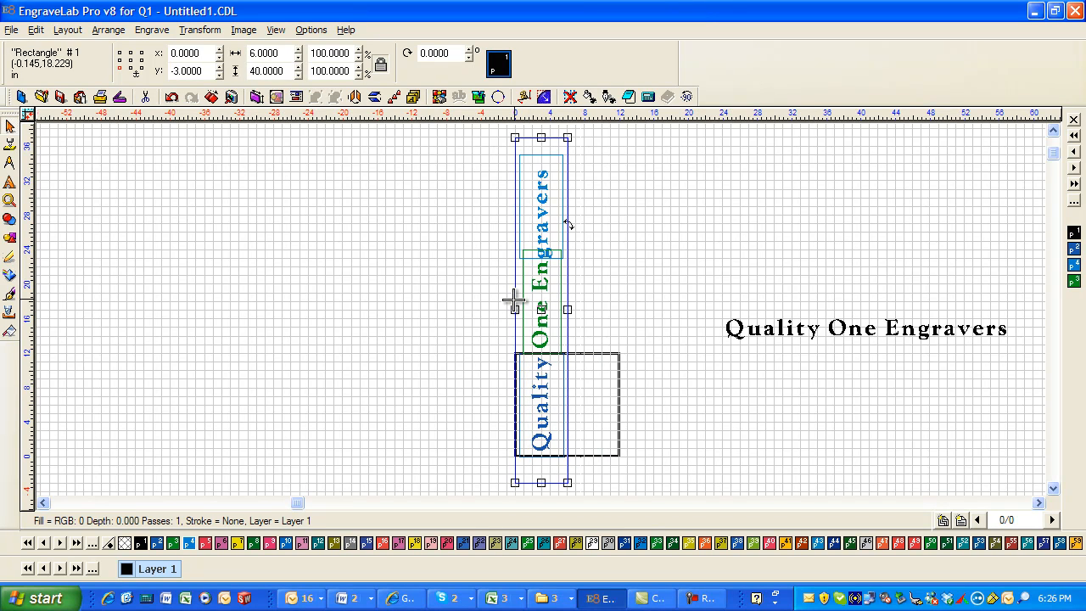
click(602, 472)
drag(601, 472, 525, 355)
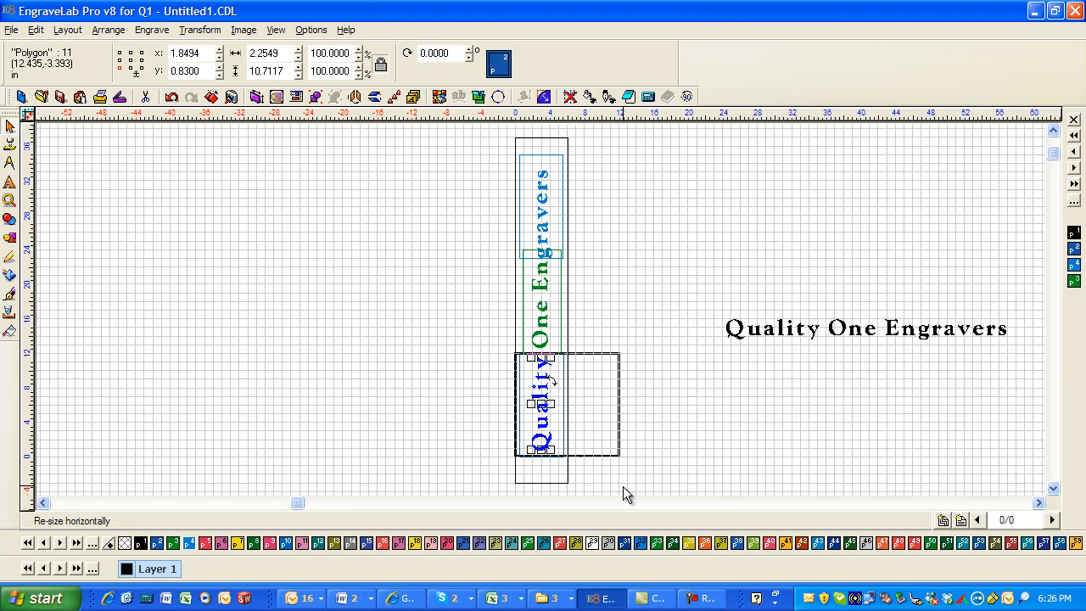
- Preview the engraving of the selected "Quality" letters on the full 48 by 24 in machine table and close the preview
click(151, 31)
click(161, 43)
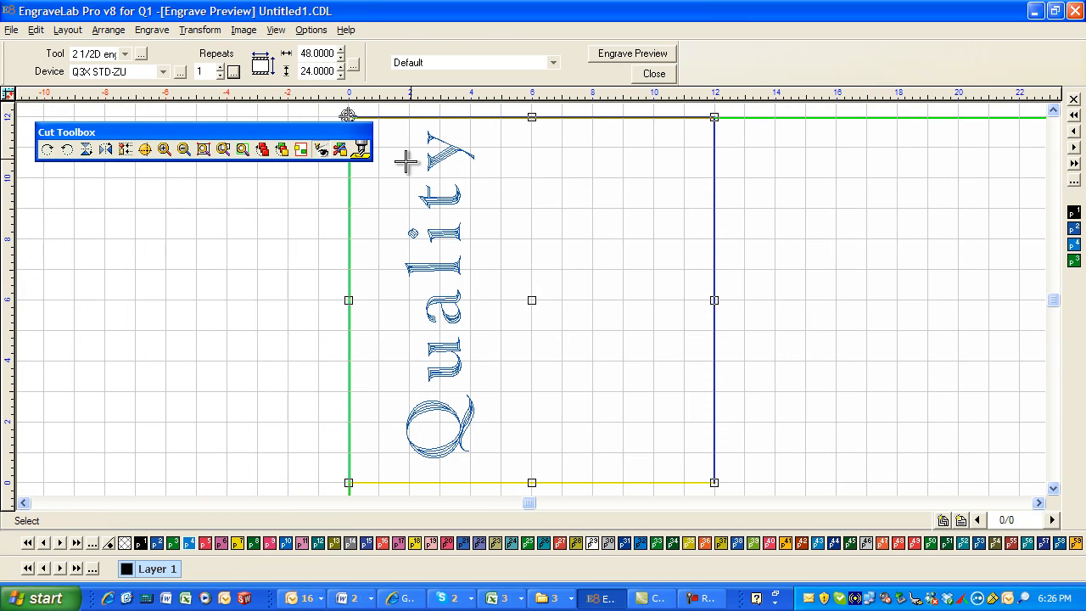
click(222, 149)
drag(223, 134, 729, 135)
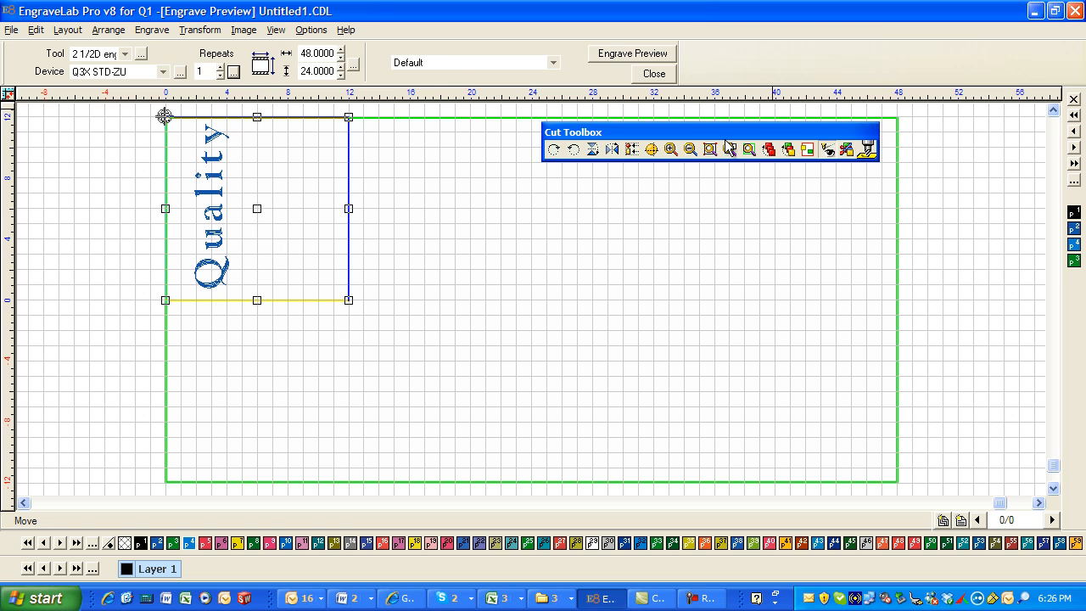
click(654, 74)
key(Escape)
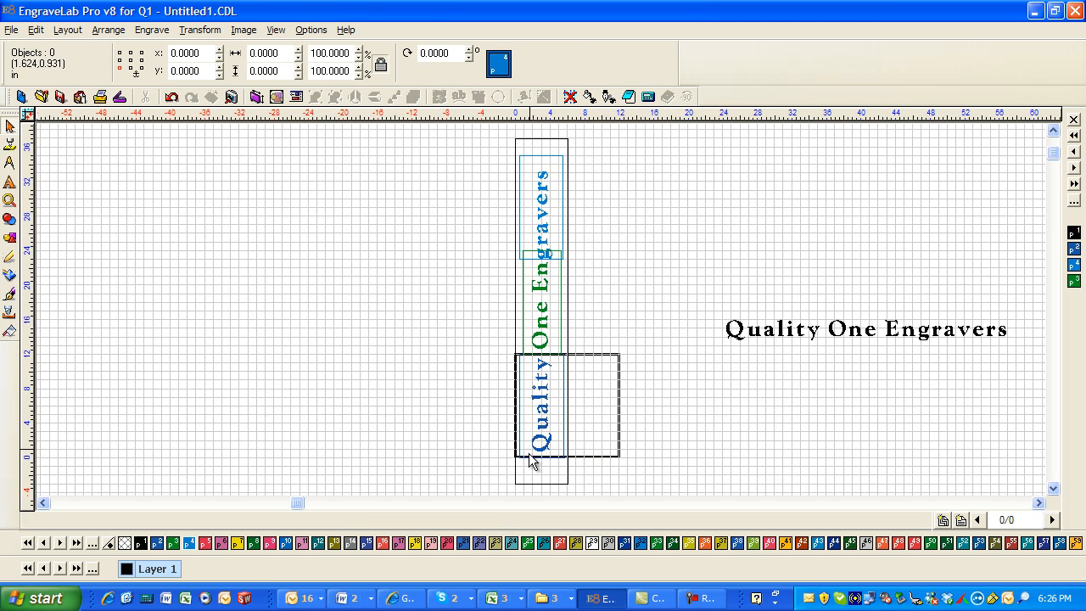
- Move the whole sign layout down 12 in to Y -15 so the green "One En" section lines up with the plate
drag(494, 465, 635, 161)
drag(496, 131, 580, 501)
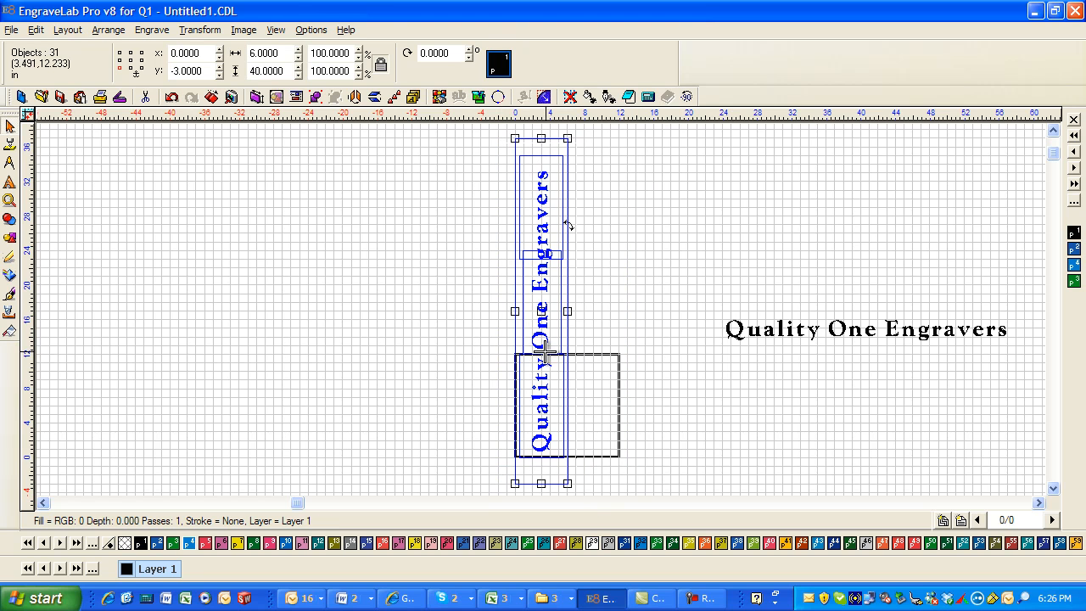
click(597, 375)
click(562, 371)
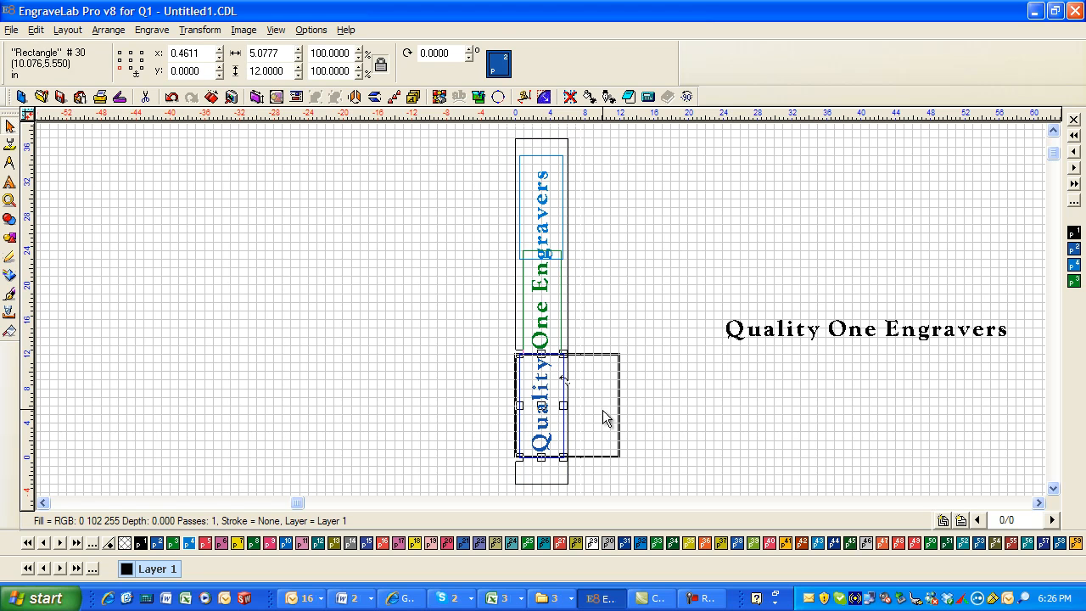
drag(486, 130, 596, 508)
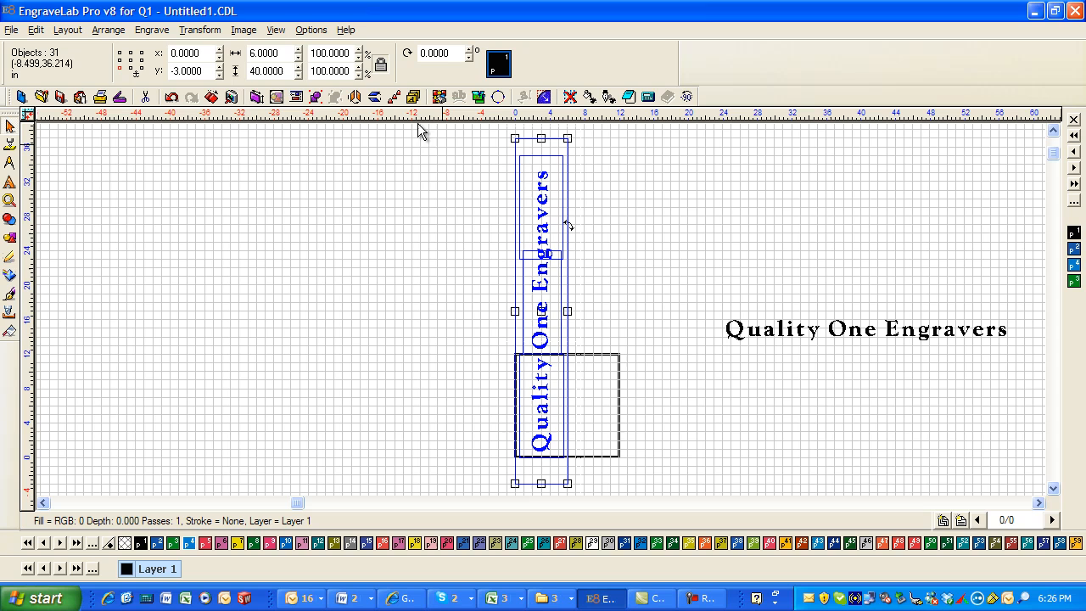
click(213, 71)
click(213, 71)
text(-12)
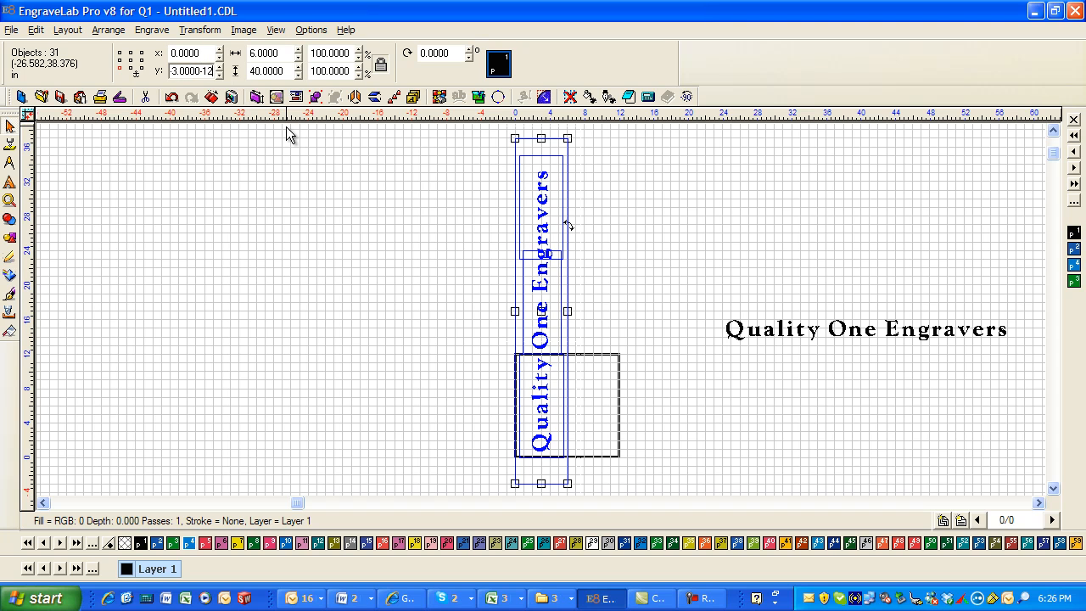
key(Return)
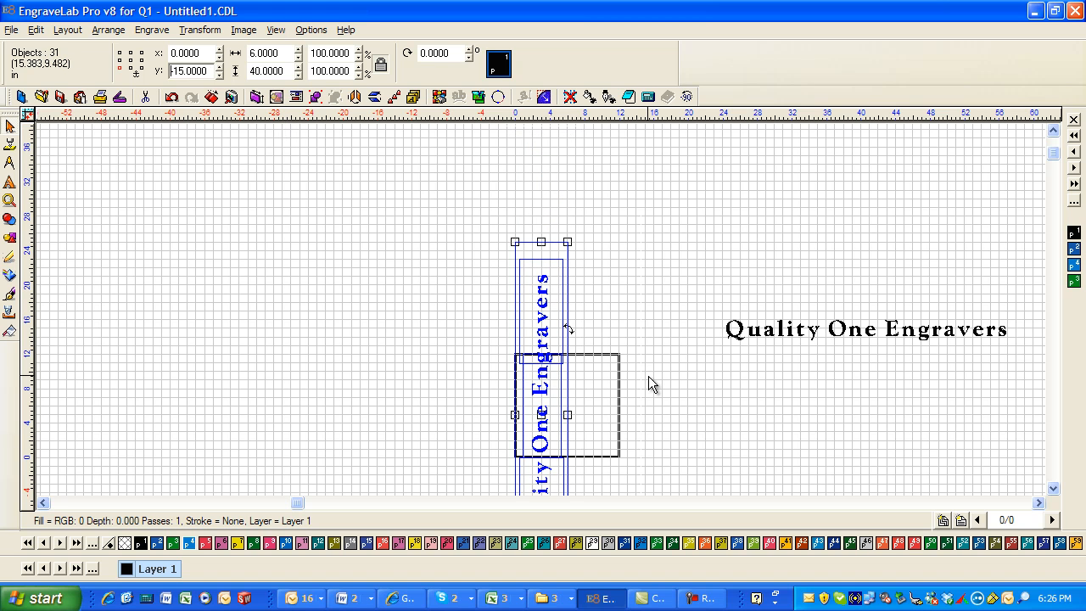
- Select only the green "One En" letters inside the plate
key(shift+F4)
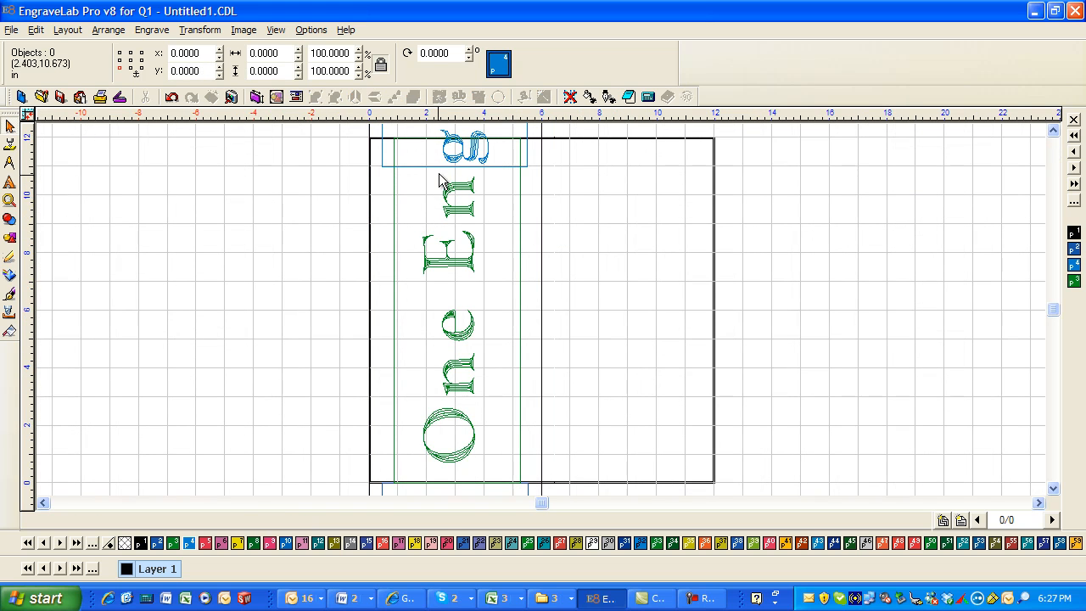
drag(329, 165, 519, 485)
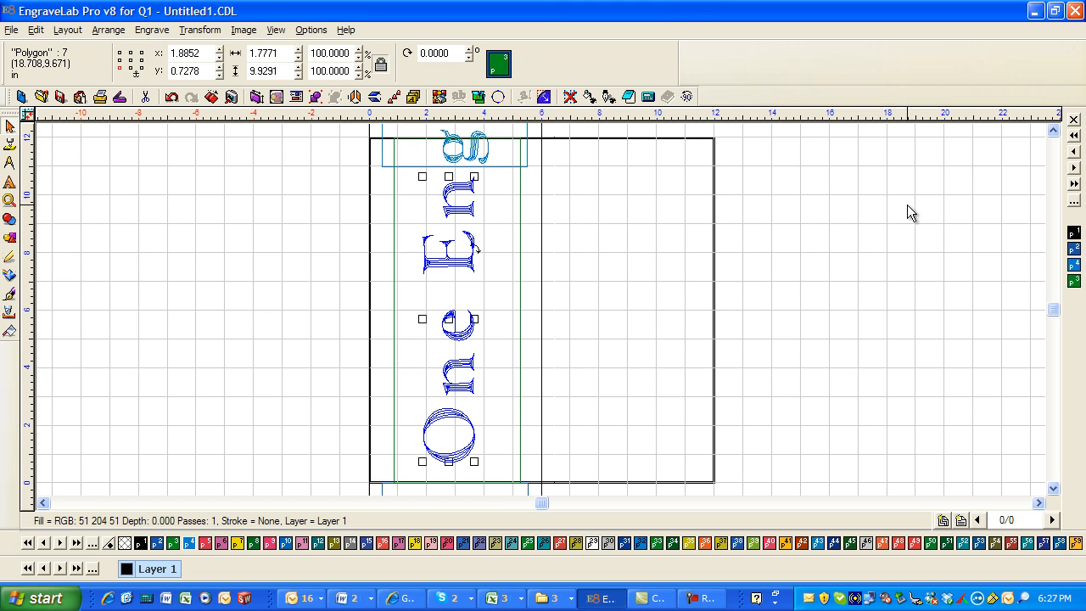
key(F3)
key(F3)
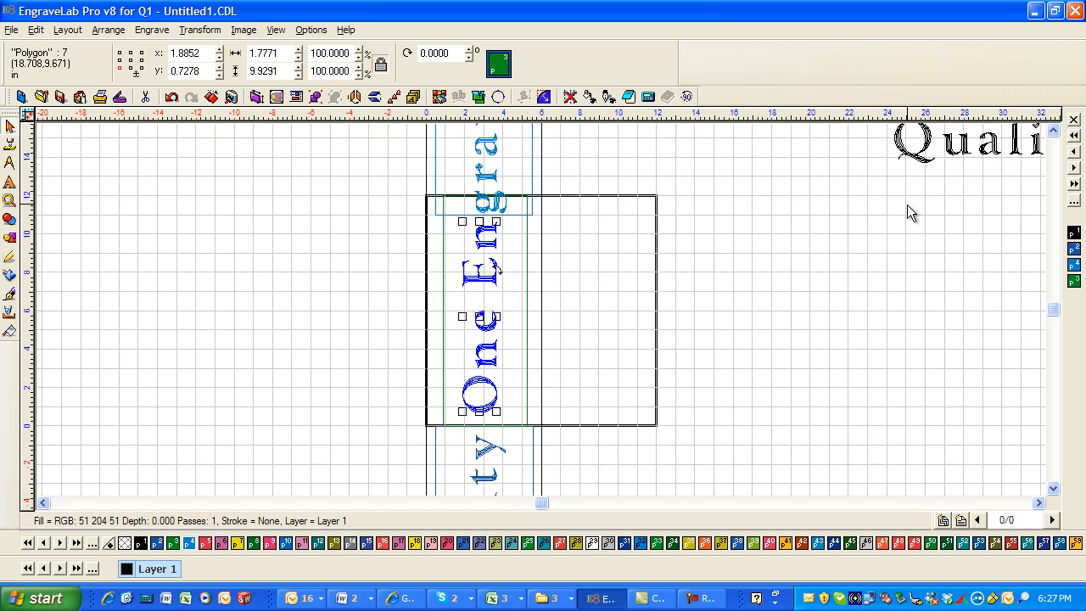
key(F3)
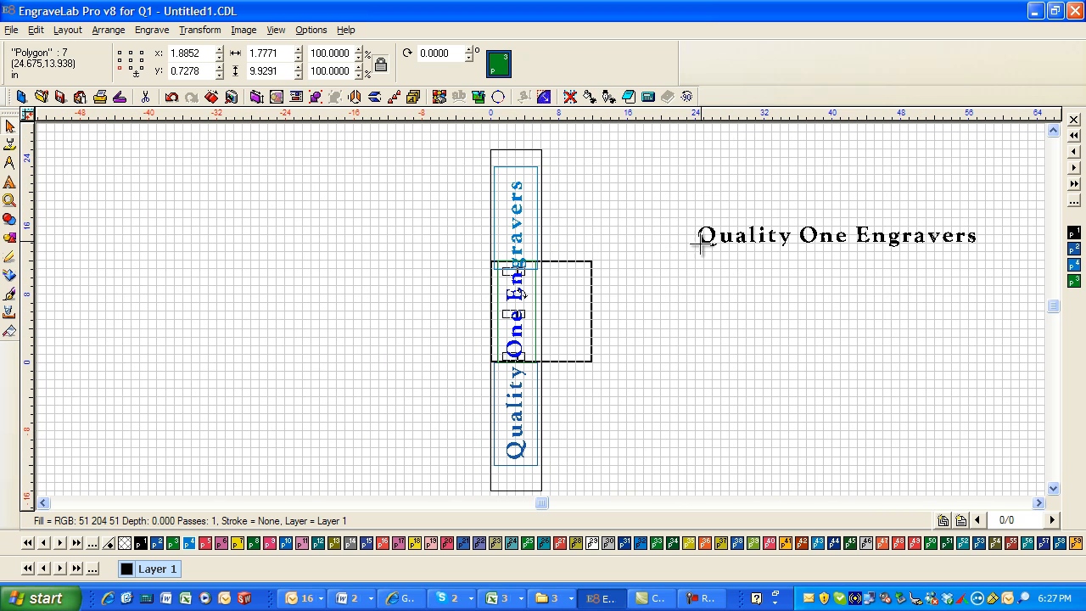
- Examine the overlap between the green and light blue section rectangles near the plate's upper edge
click(499, 287)
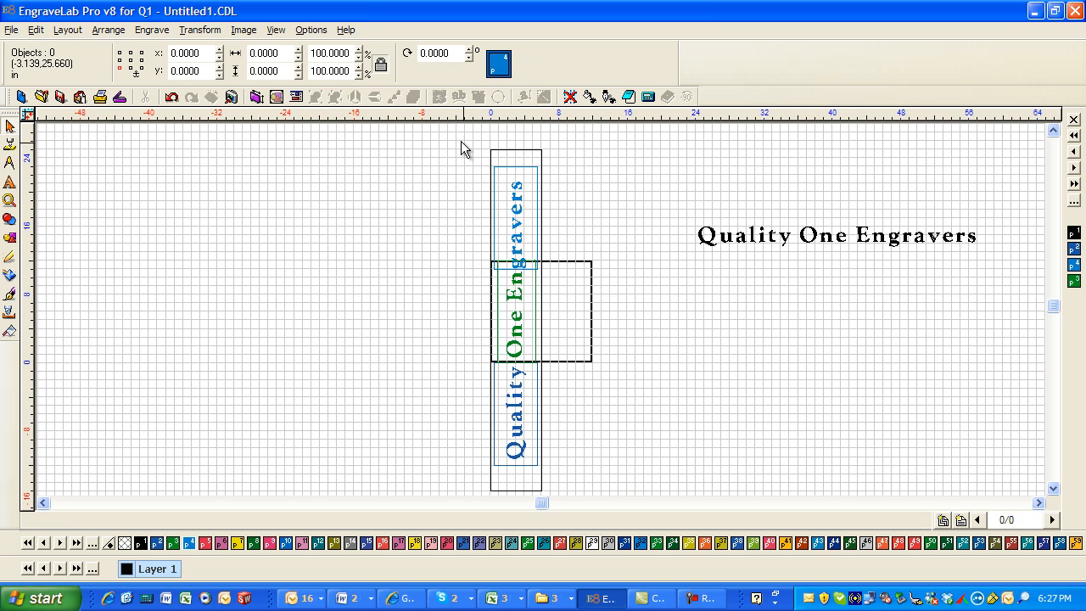
click(534, 287)
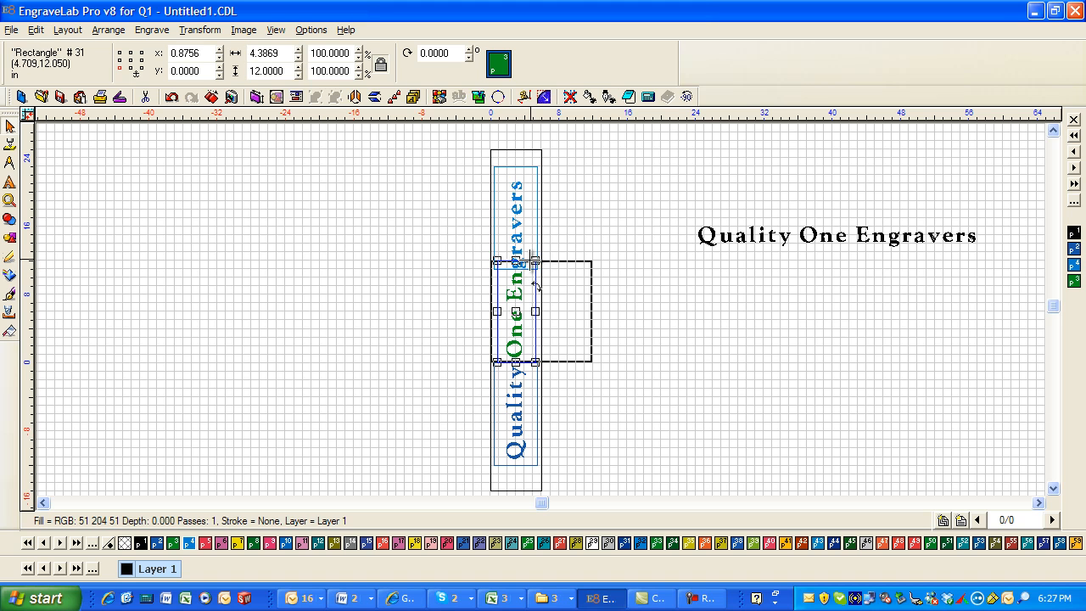
click(532, 269)
click(575, 240)
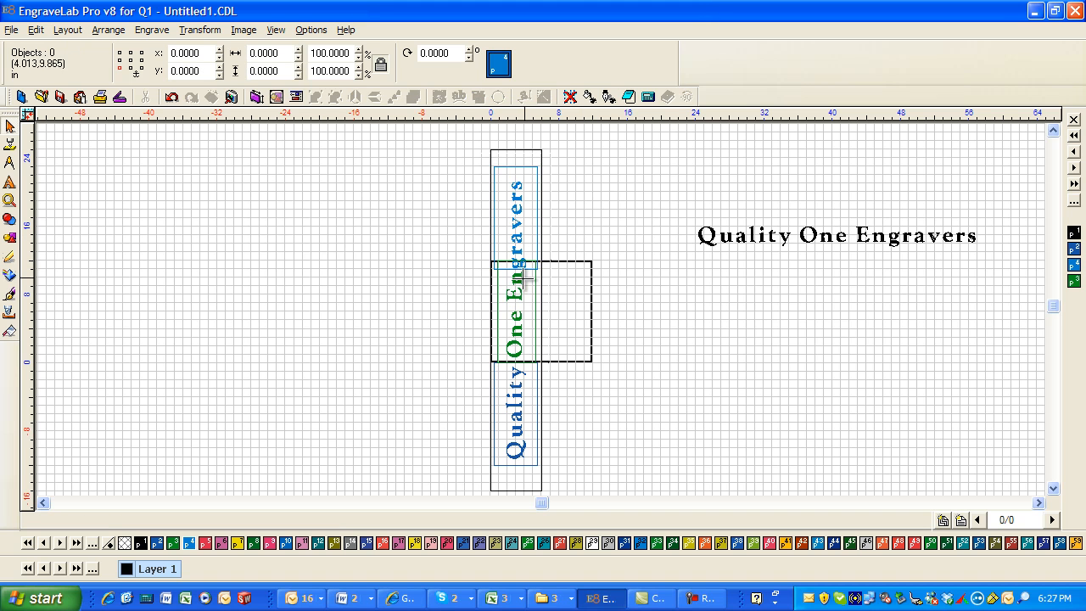
click(526, 268)
click(593, 228)
click(525, 269)
click(591, 229)
- Move the whole sign layout down another 11 in to Y -26 so the light blue "gravers" section lines up with the plate
drag(455, 131, 588, 499)
double_click(209, 69)
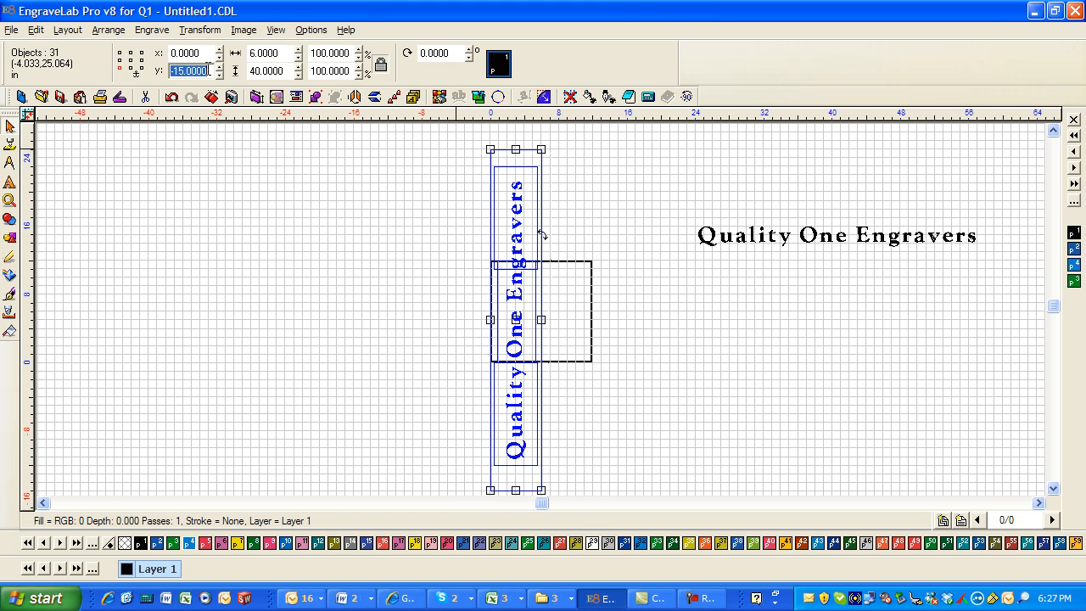
key(Return)
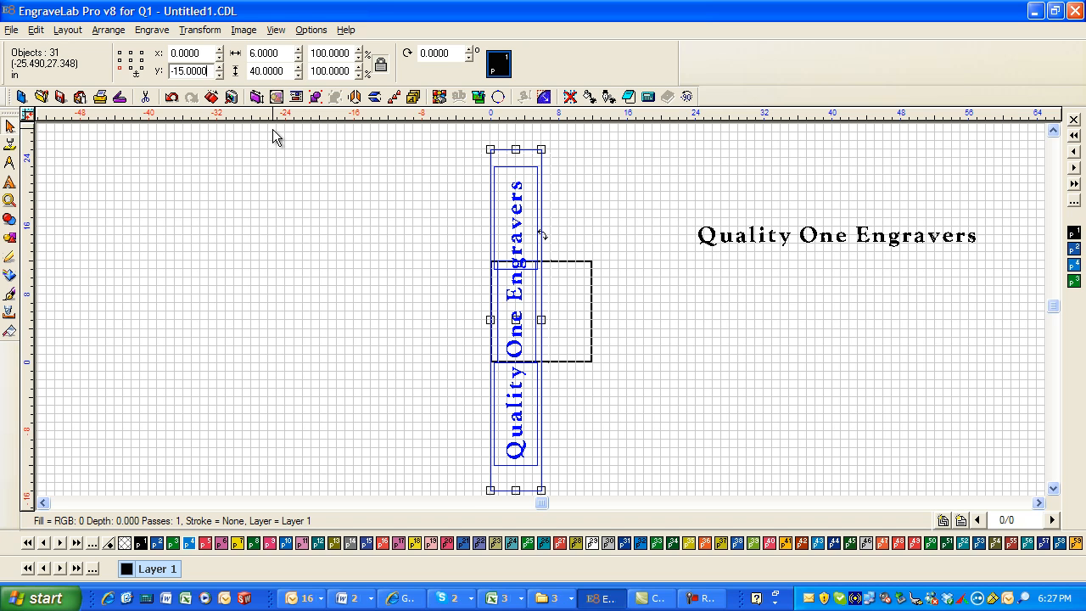
text(-11)
key(Return)
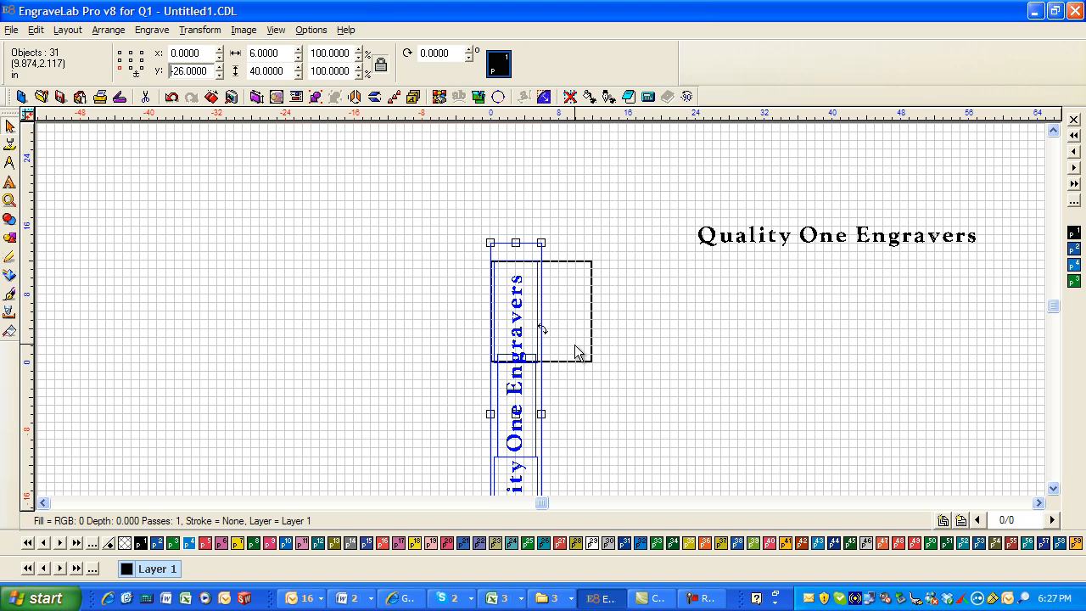
drag(575, 350, 574, 352)
click(612, 316)
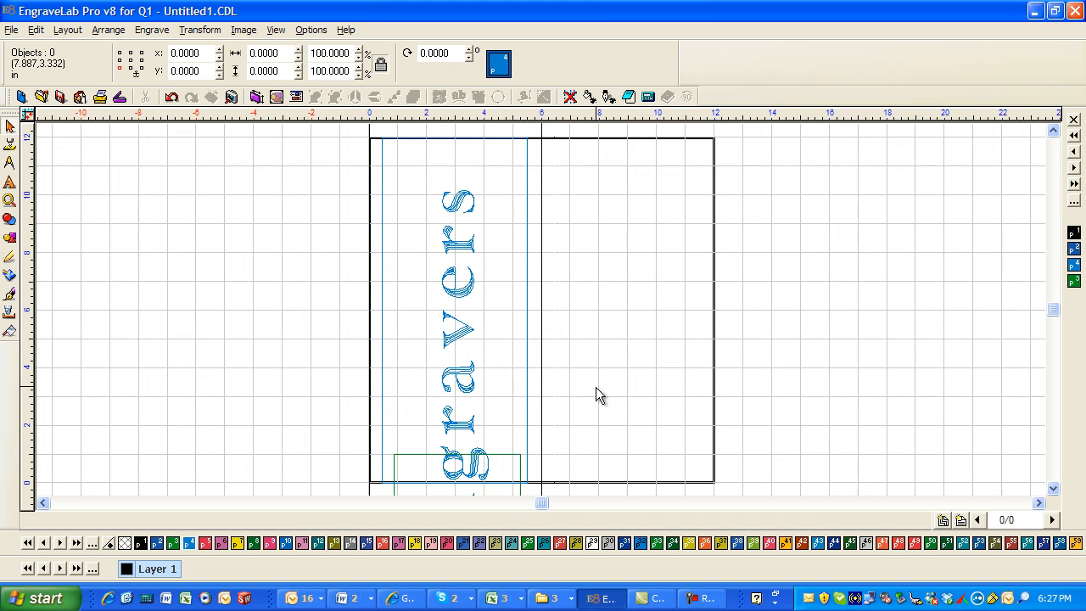
- Check the light blue section rectangle and the sign outline against the plate, and select the "gravers" letters within it
click(526, 271)
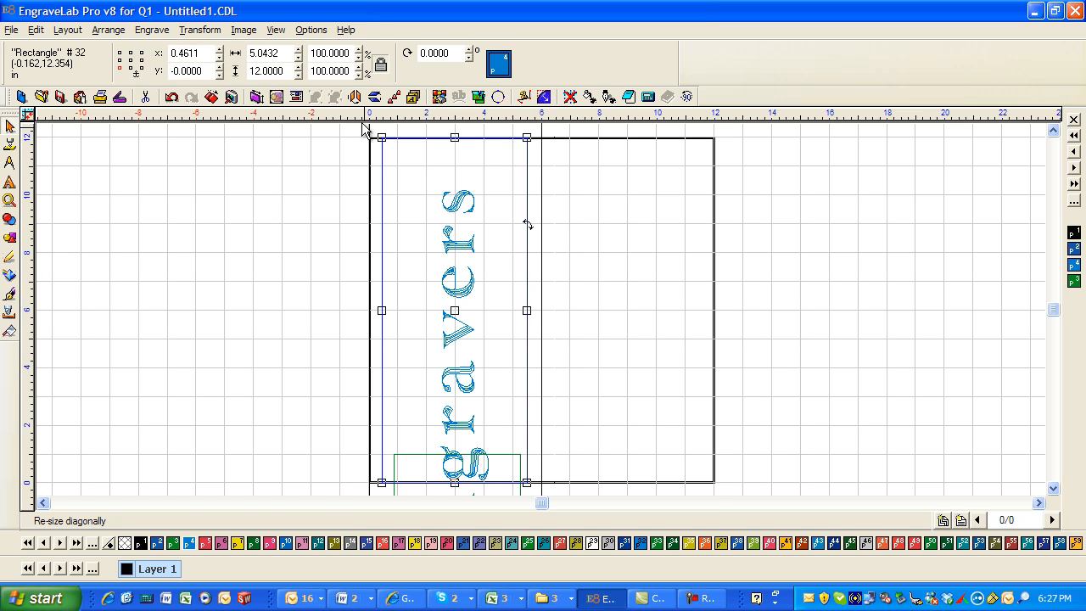
click(625, 210)
click(527, 278)
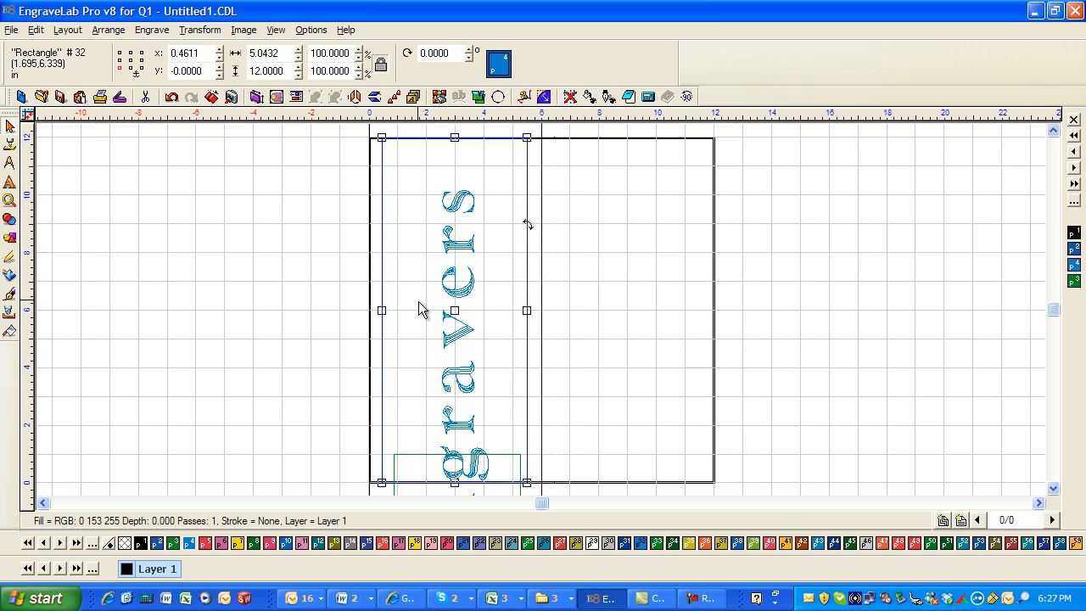
click(371, 257)
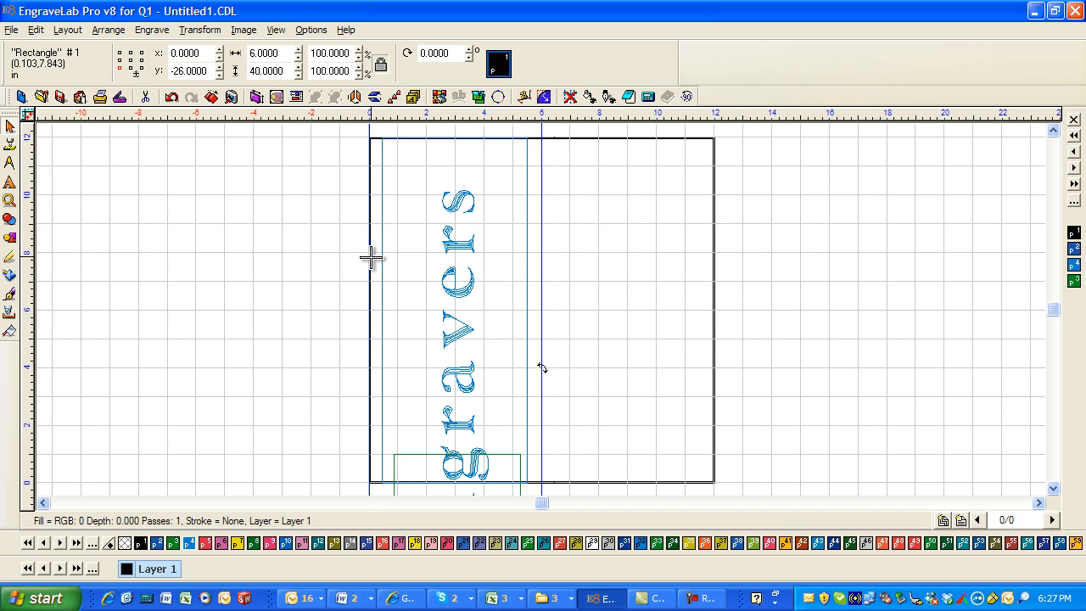
click(589, 283)
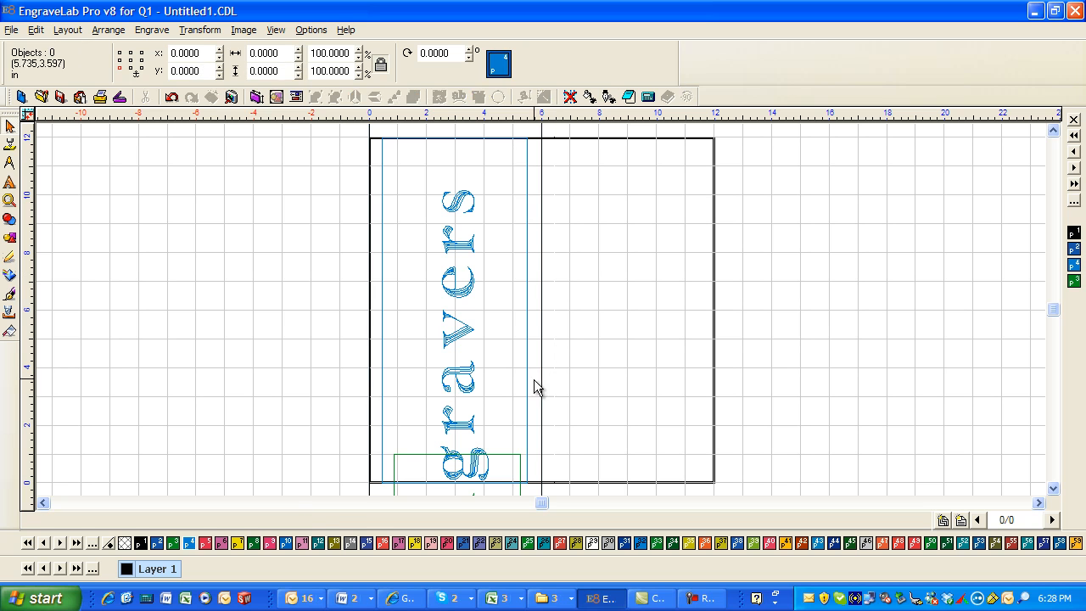
click(528, 380)
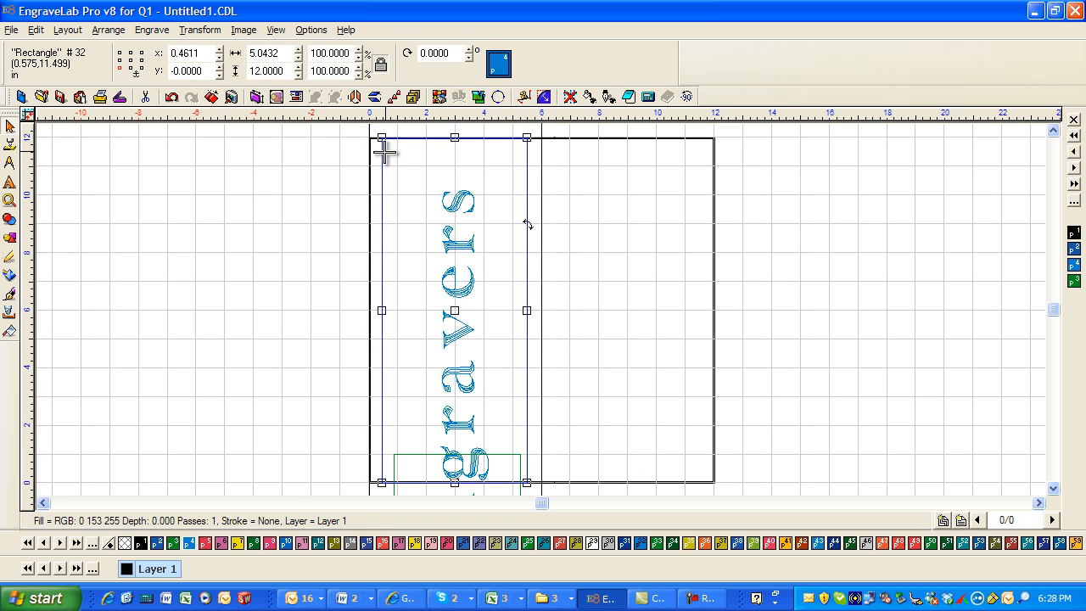
drag(331, 162, 508, 487)
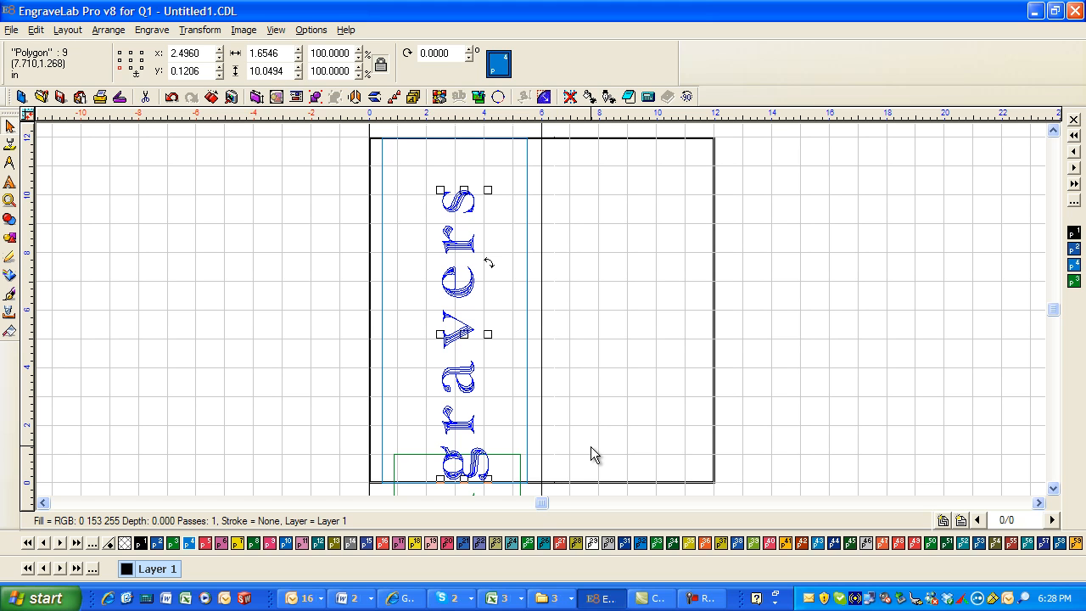
click(771, 278)
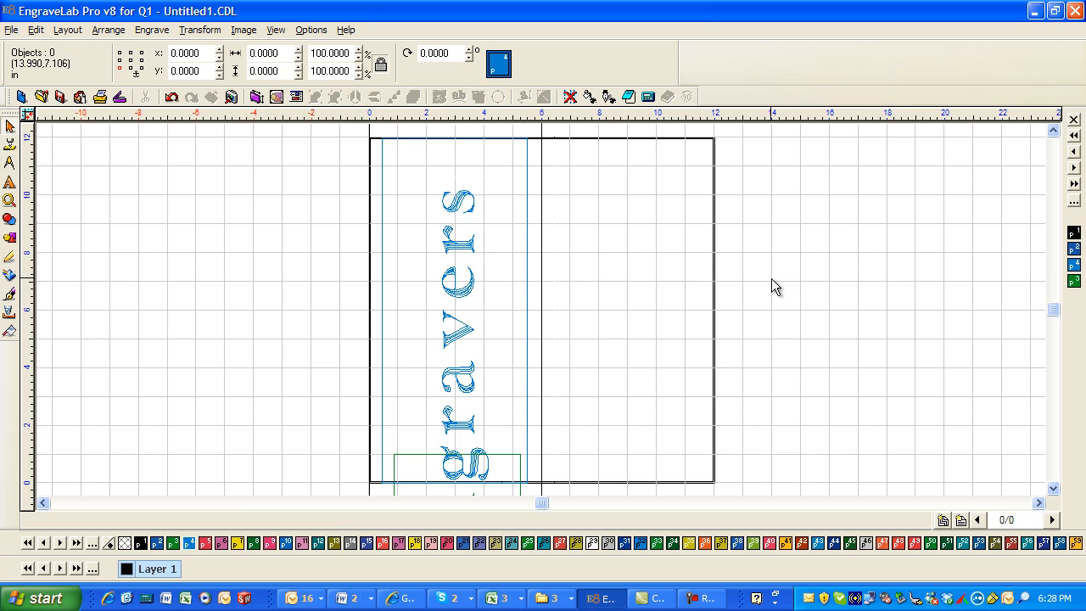
- Select the dark blue "Quality" letters and place a copy of them beside the original, just outside the sign outline
scroll(771, 279, down, 1)
click(1053, 488)
click(1053, 488)
click(1053, 489)
click(1053, 489)
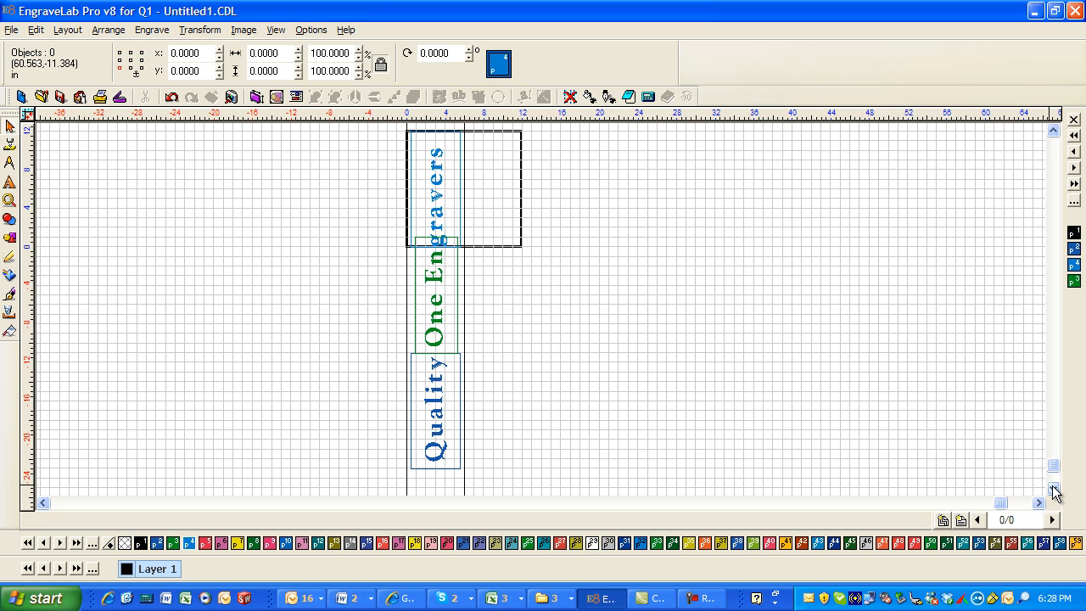
click(432, 398)
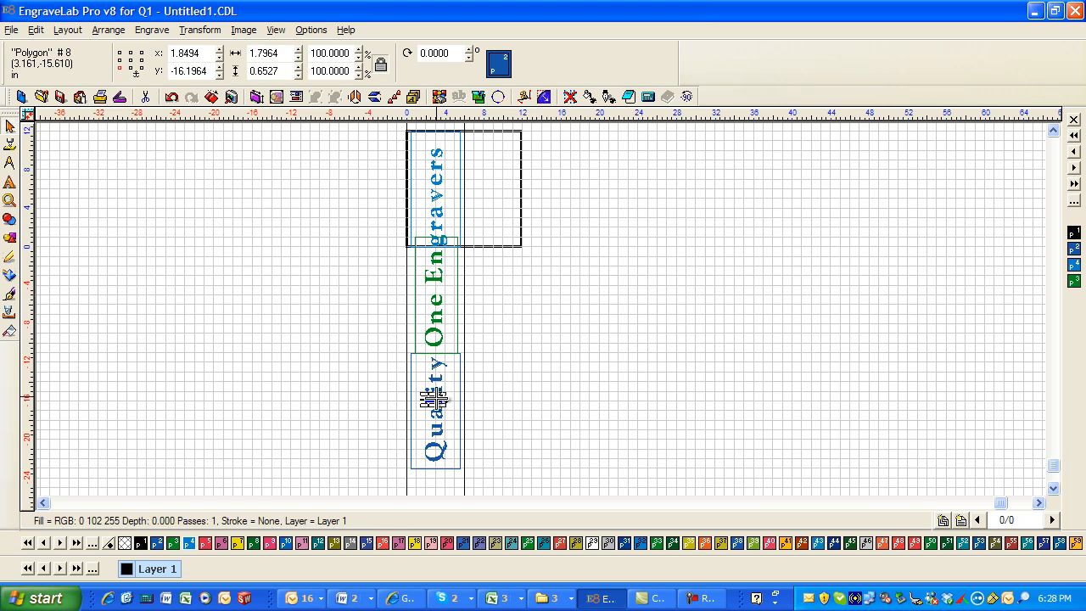
drag(511, 353, 413, 465)
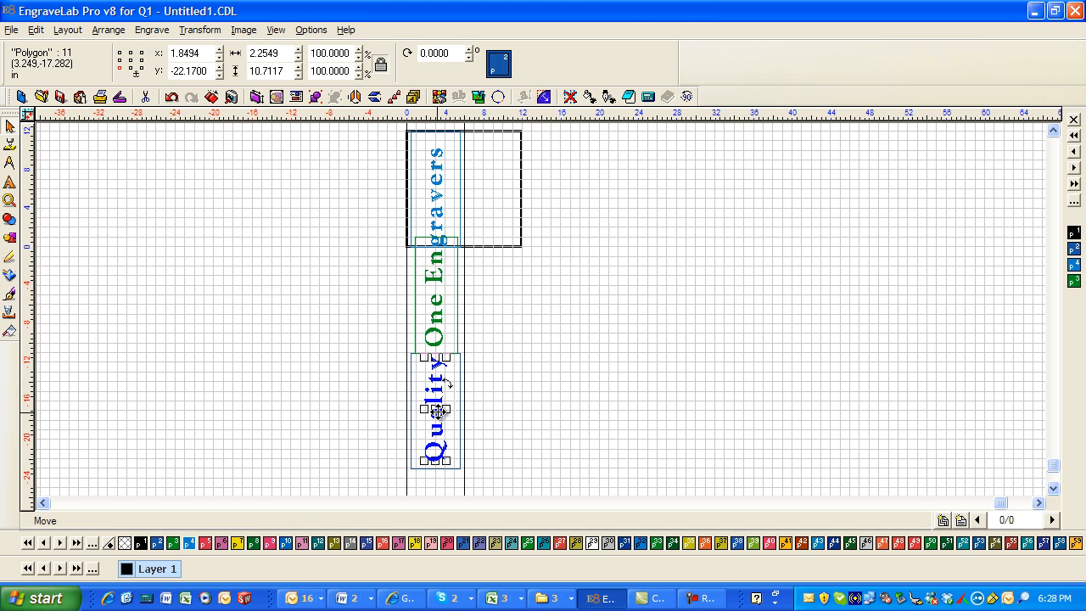
drag(437, 410, 488, 392)
- Widen the dark blue section rectangle to about 11.24 in and the green one to about 11.71 in
click(463, 356)
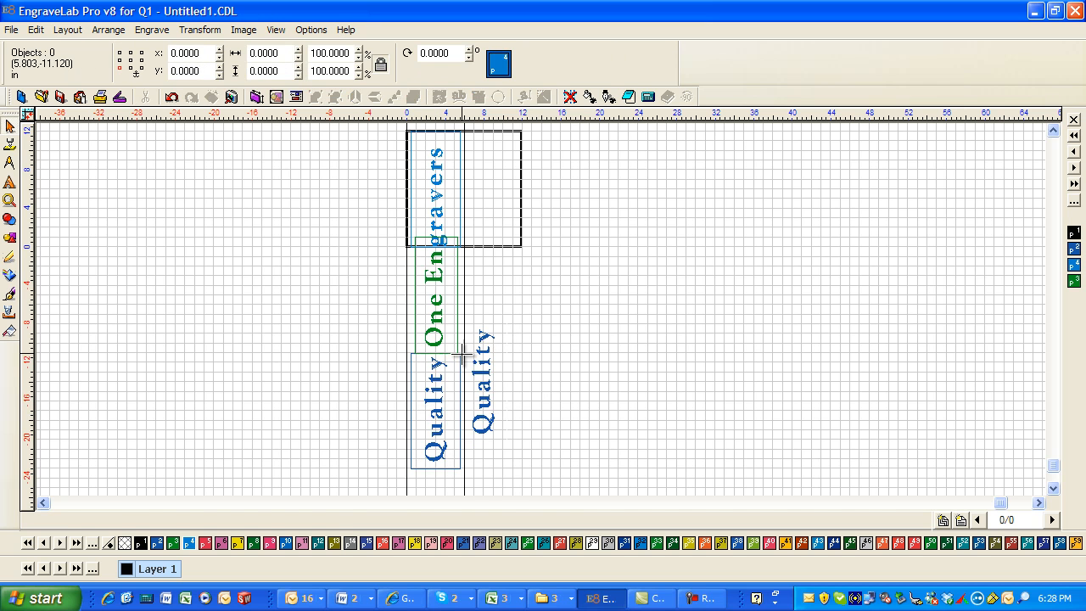
click(456, 355)
click(456, 394)
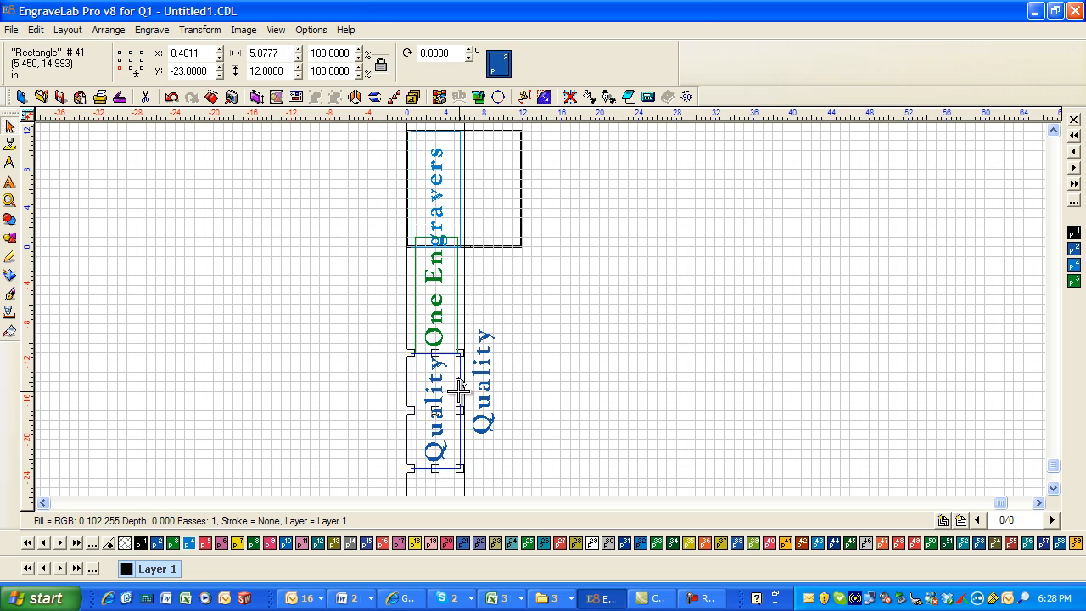
drag(461, 411, 519, 411)
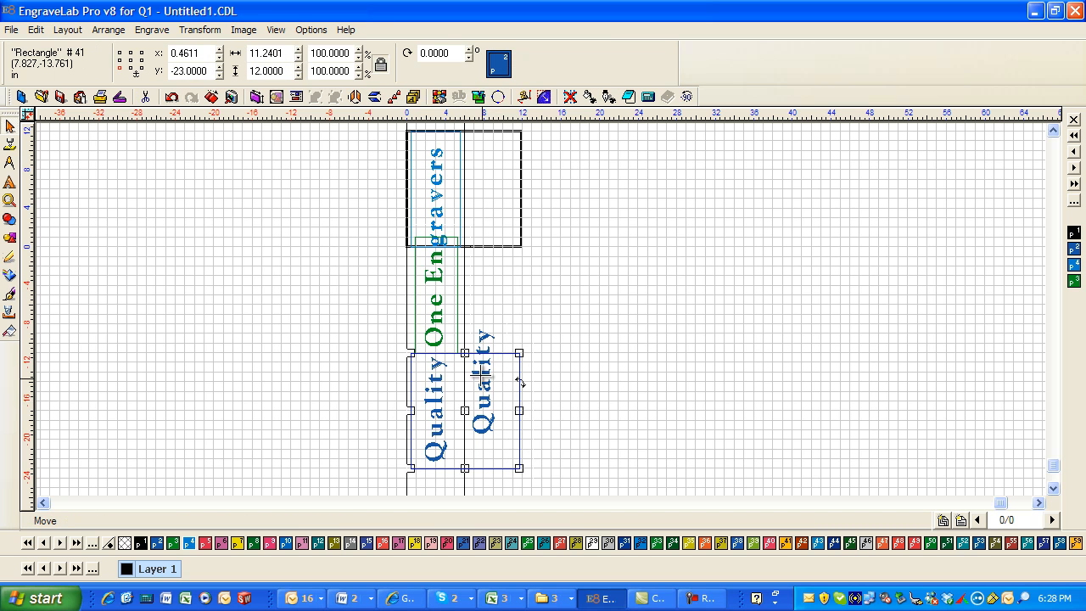
click(455, 322)
drag(459, 294, 529, 304)
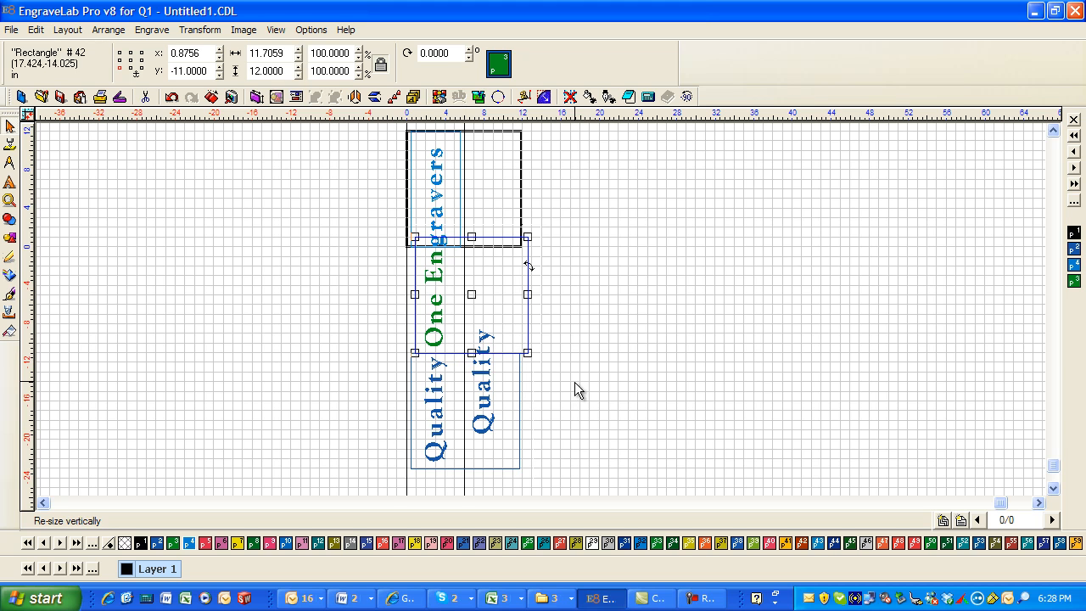
click(599, 437)
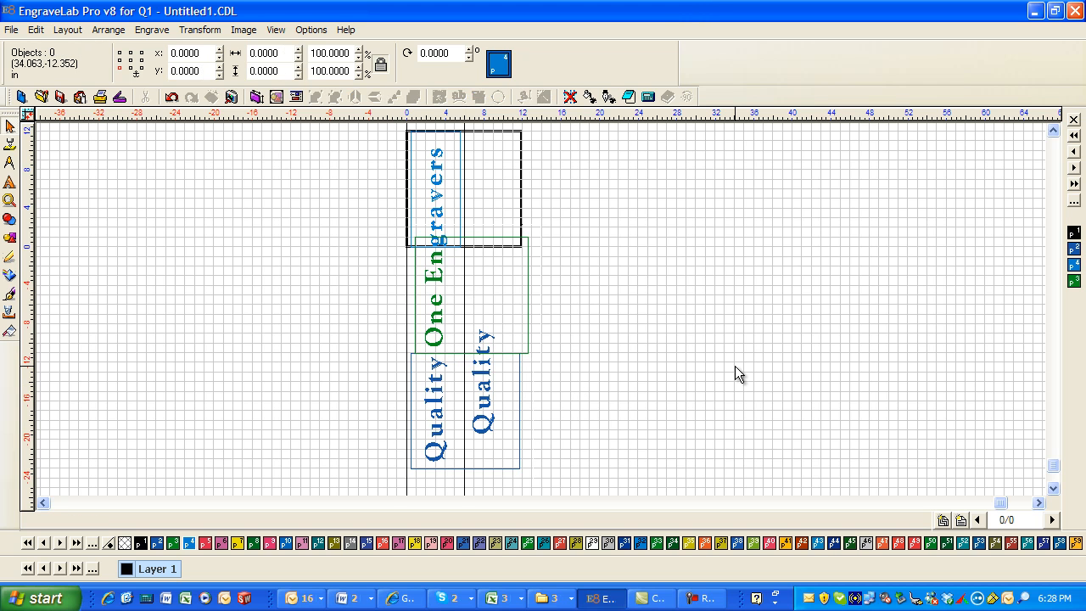